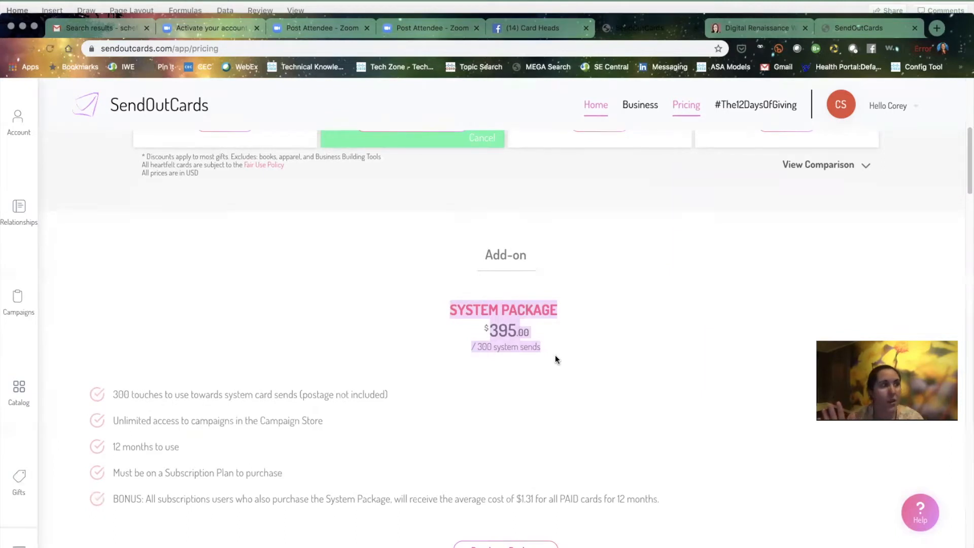
drag(555, 355, 435, 306)
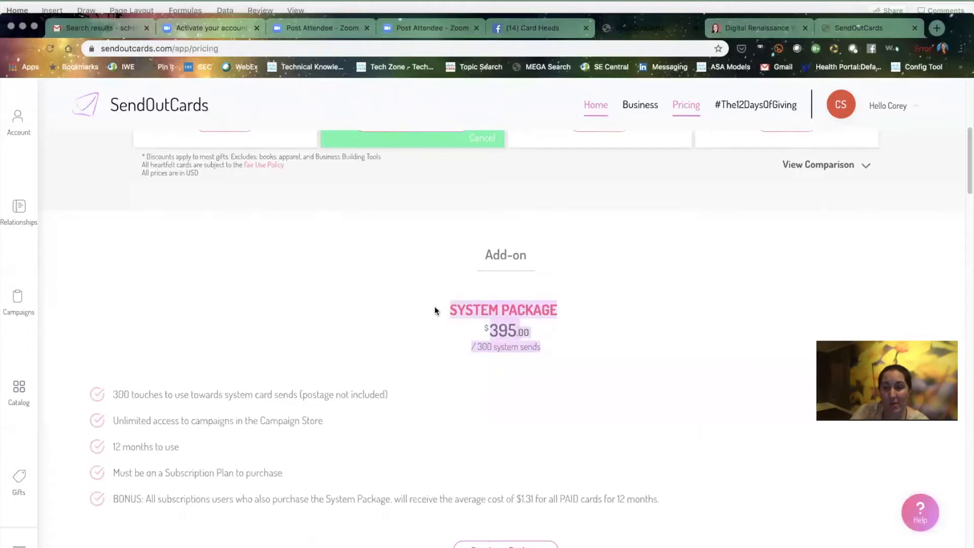
click(435, 306)
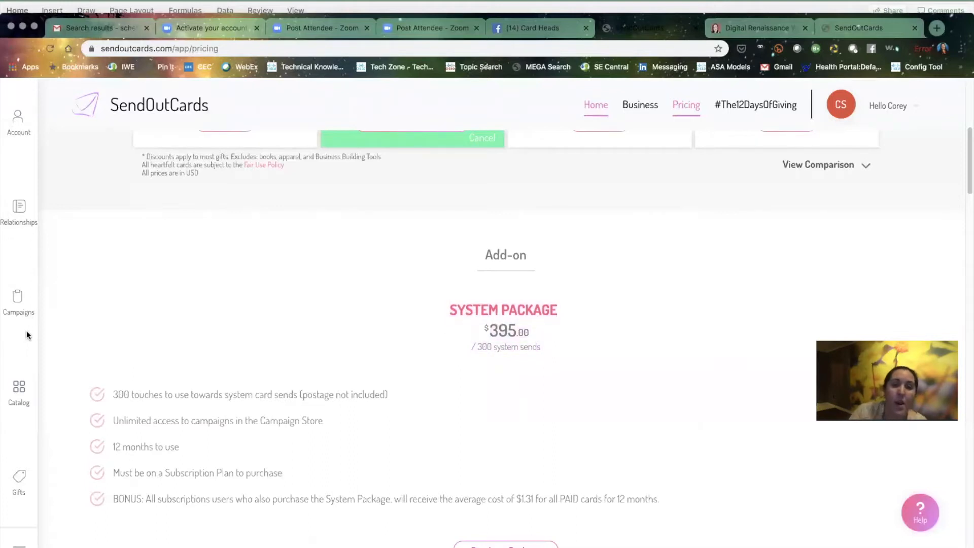
- View the members of the Holiday group in the relationship manager, then close the member list
click(17, 215)
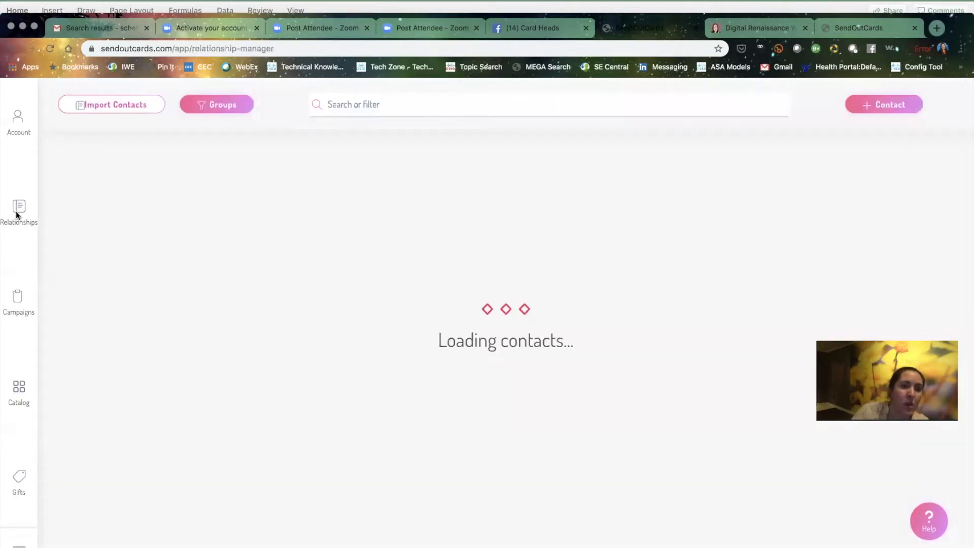
click(201, 108)
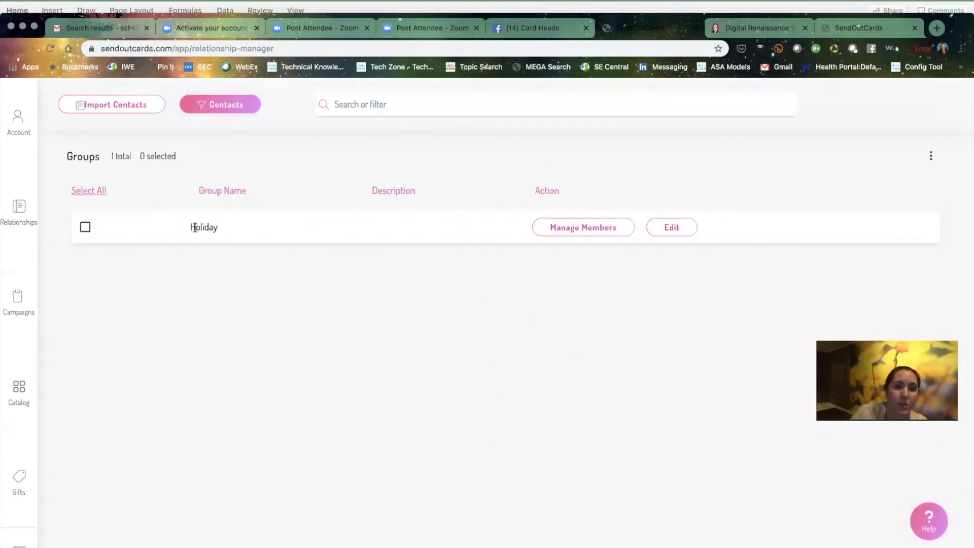
click(599, 231)
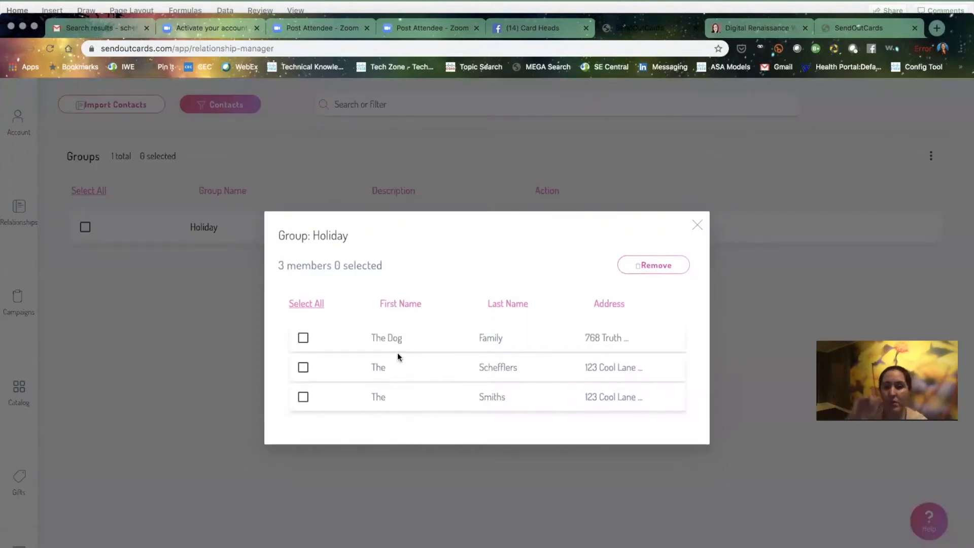
click(697, 225)
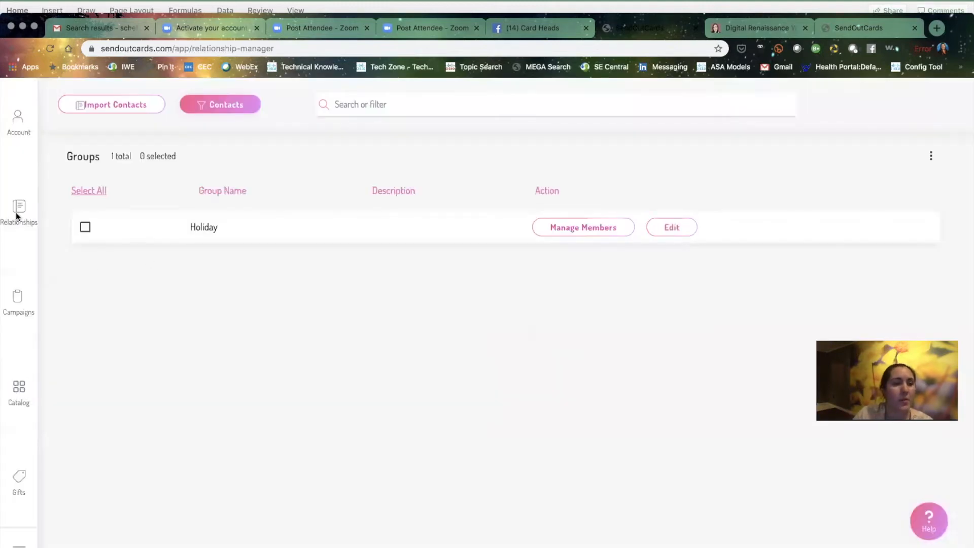
- Create a new campaign of your own named "The Best Holiday Card"
click(19, 300)
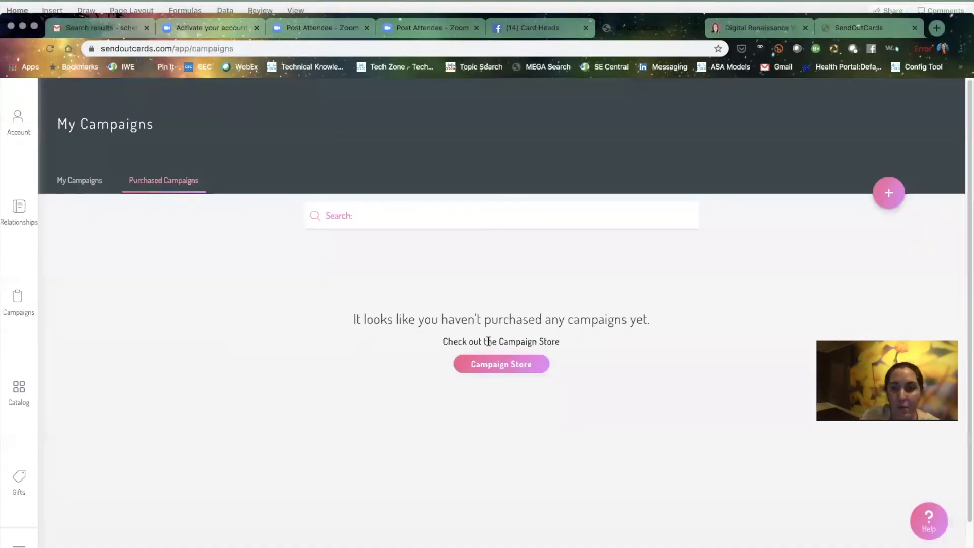
click(94, 183)
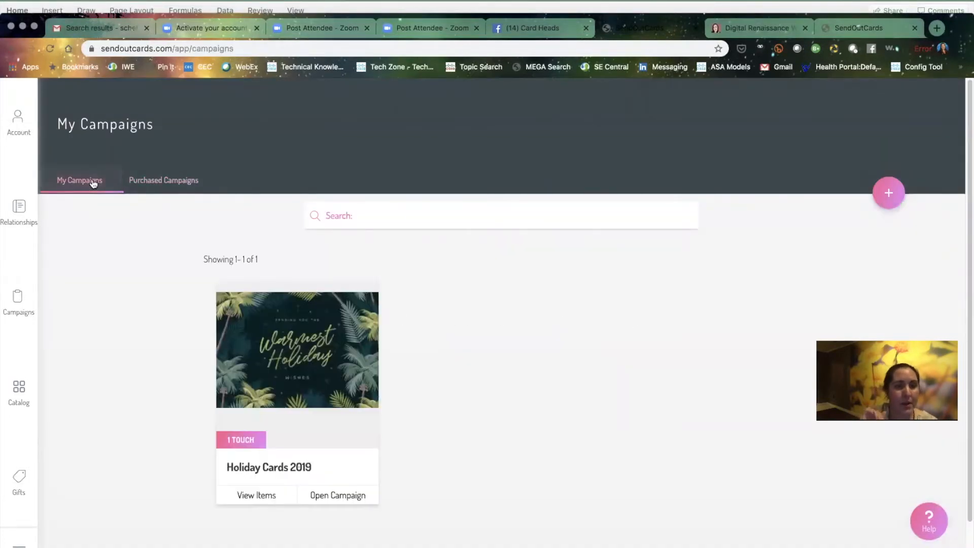
click(889, 192)
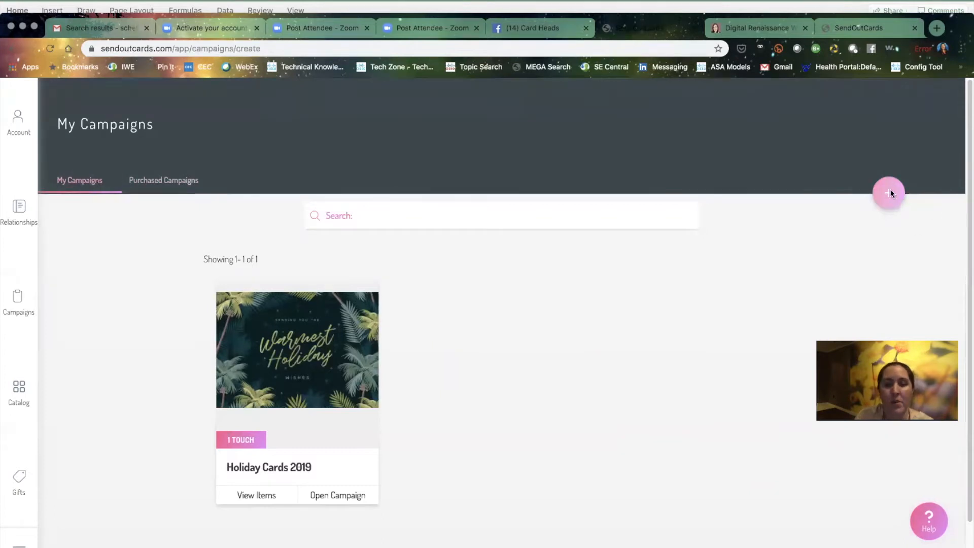
click(400, 303)
text(T)
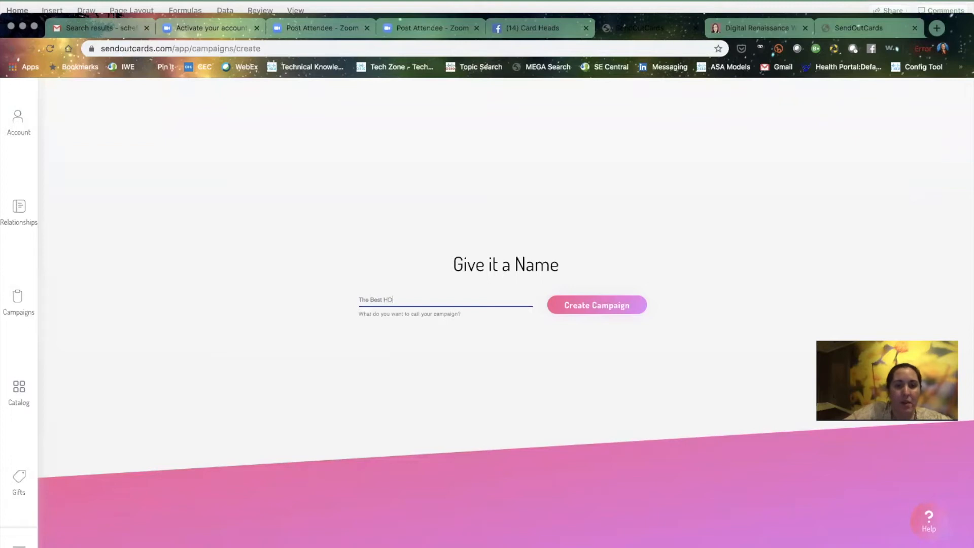
text(he Best Holluda)
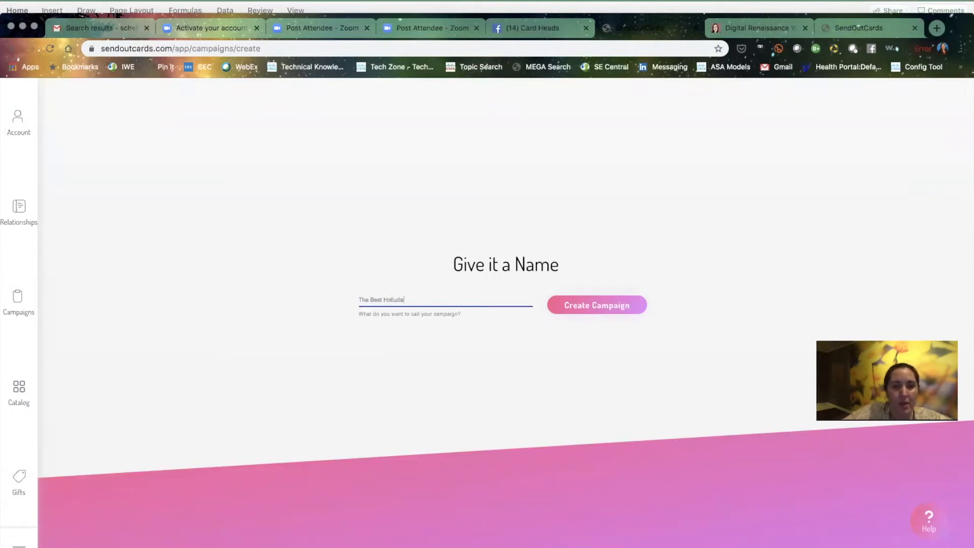
text( Card)
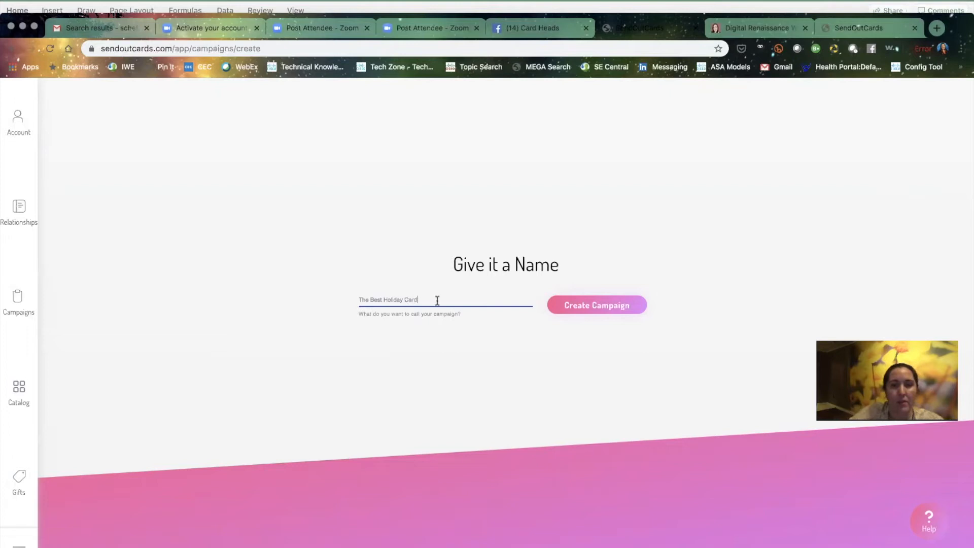
click(582, 306)
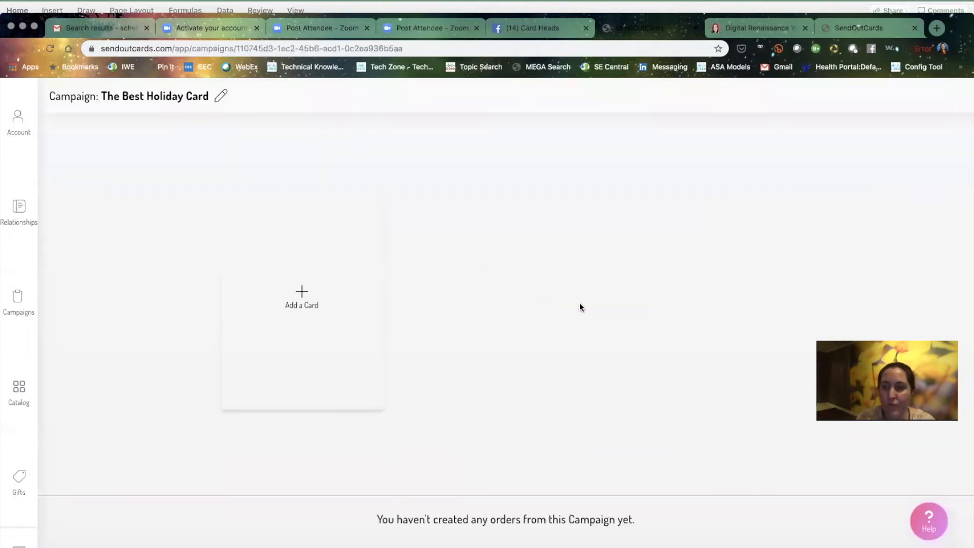
- Start adding a card to the campaign and show the catalog's Holiday category
click(303, 291)
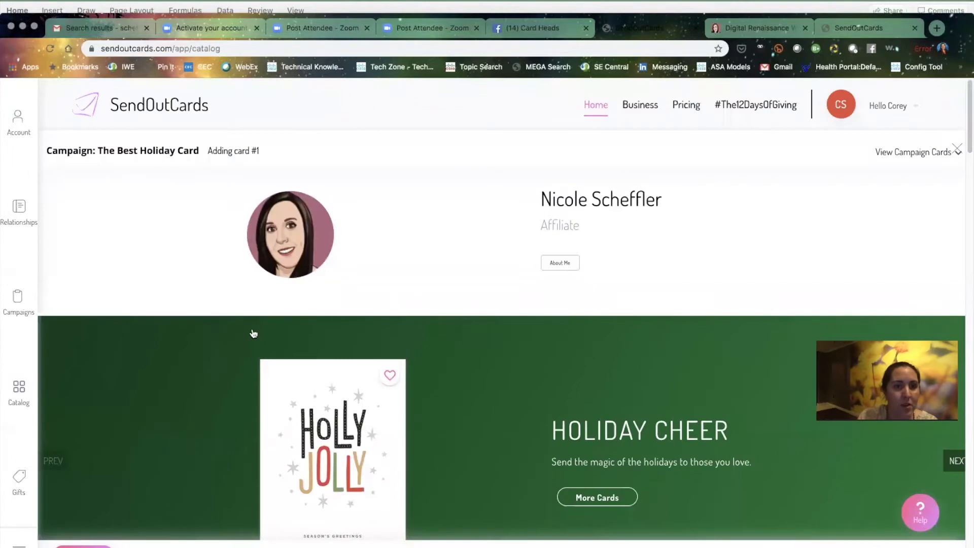
scroll(254, 334, down, 1)
scroll(251, 466, down, 1)
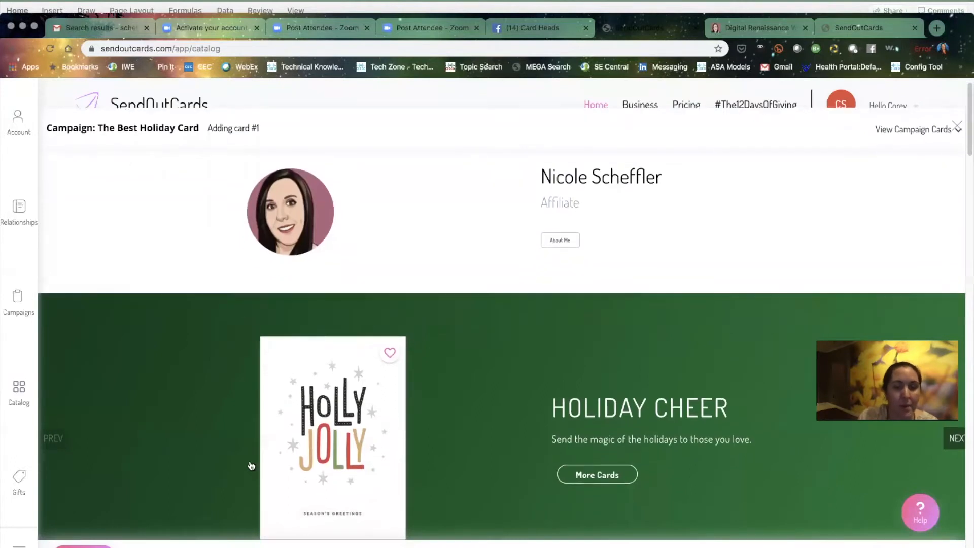
scroll(251, 465, down, 7)
scroll(251, 464, up, 3)
scroll(340, 375, down, 3)
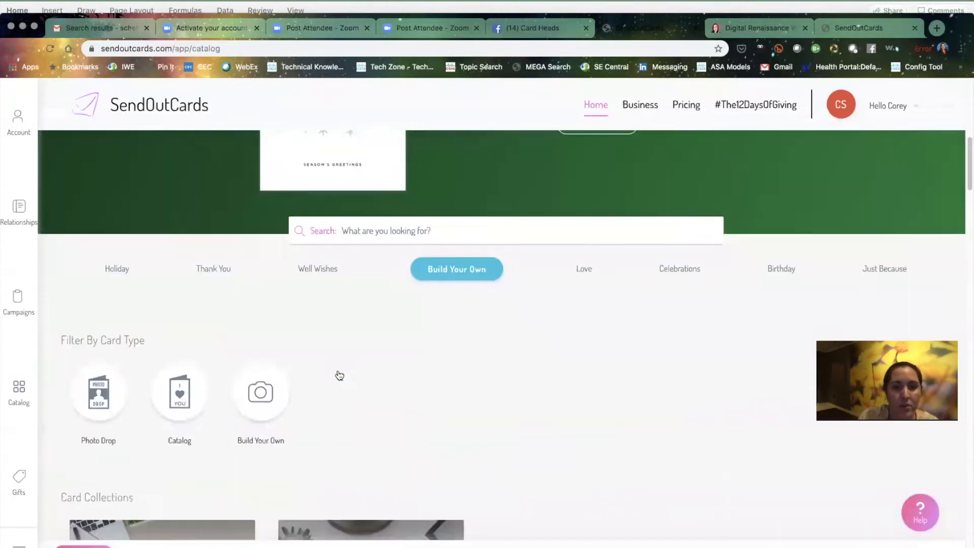
scroll(339, 375, down, 5)
scroll(337, 374, up, 4)
click(117, 183)
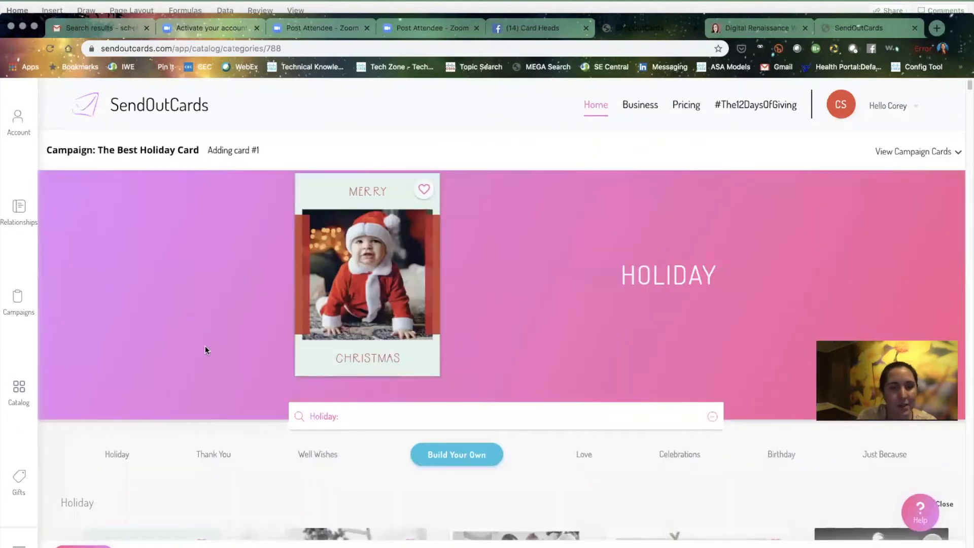
- Choose the portrait Holly Jolly card with the holding-hands photo and customize it as a 2-Panel card on Standard paper
scroll(205, 350, down, 15)
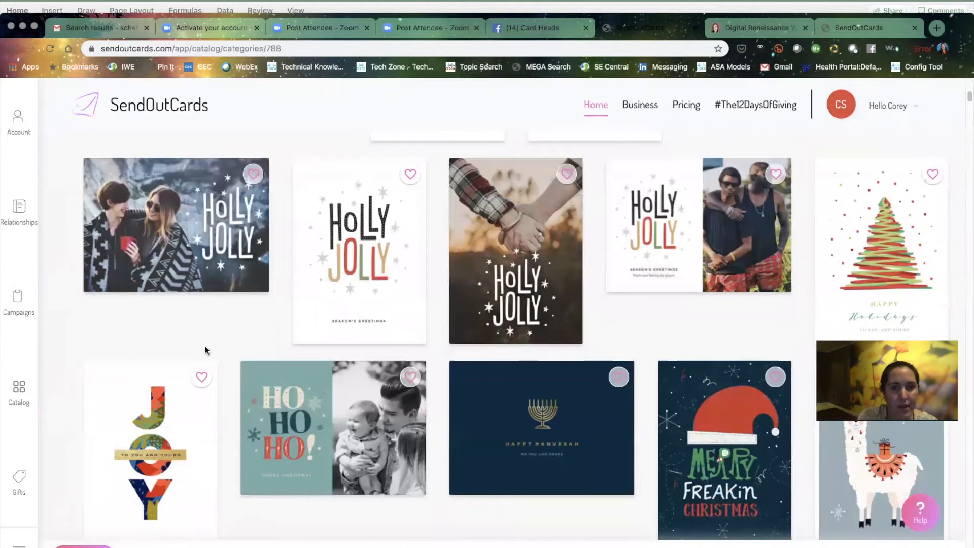
scroll(349, 356, down, 3)
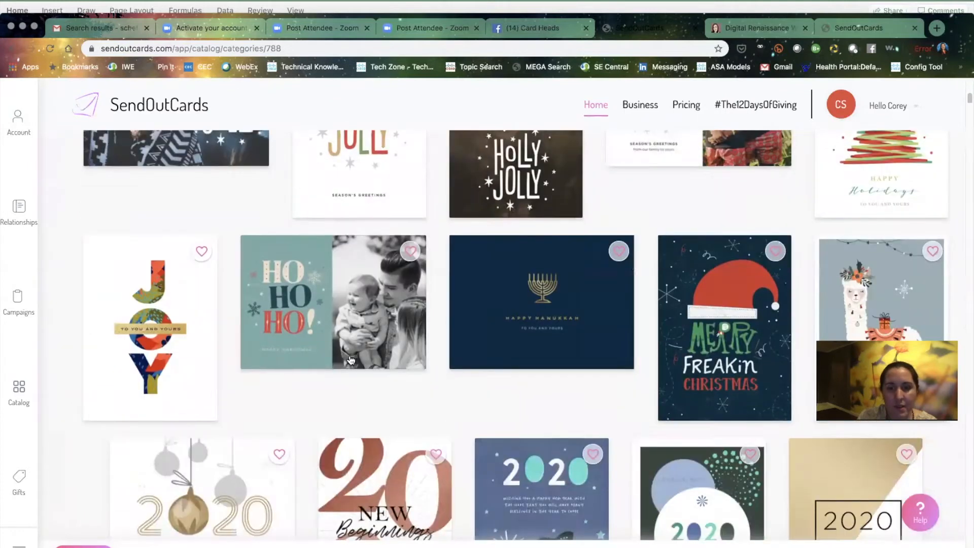
scroll(350, 360, up, 3)
click(495, 224)
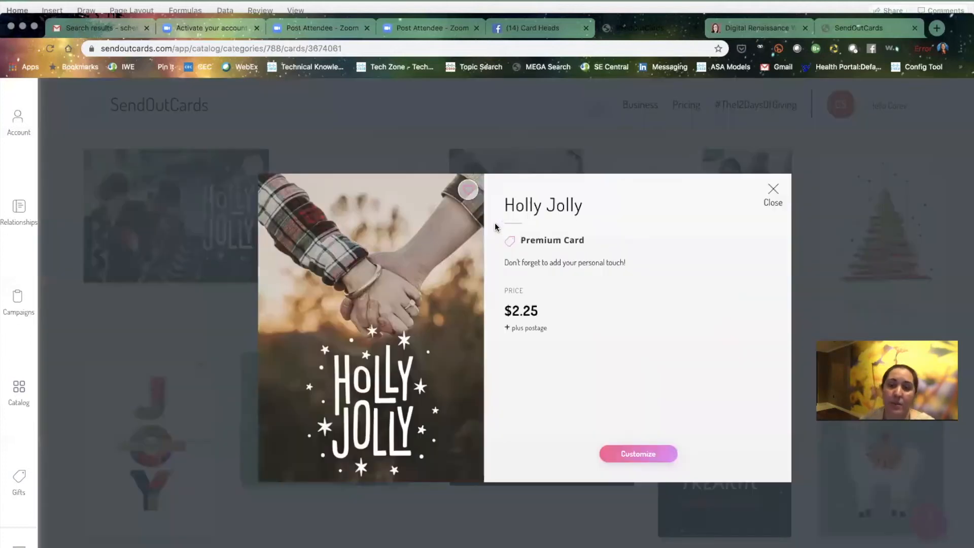
click(627, 456)
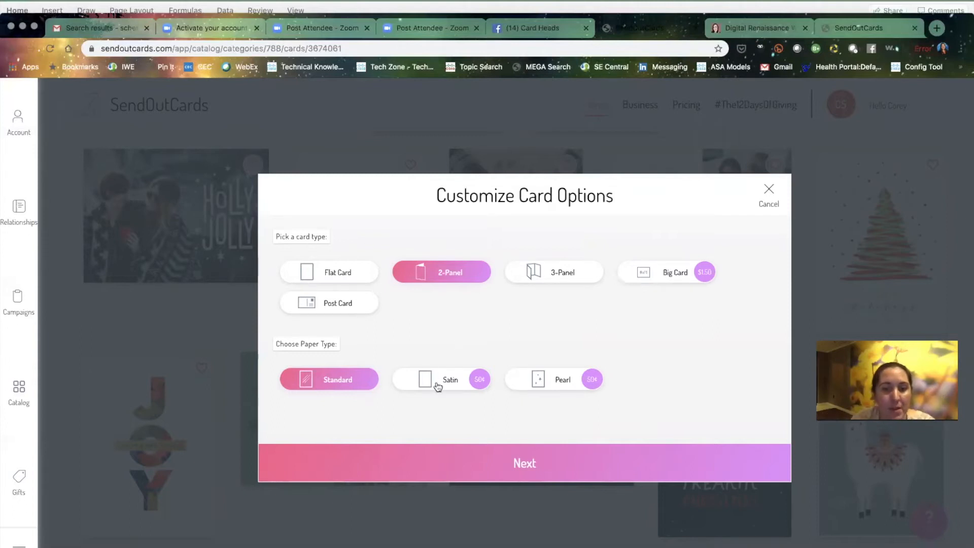
click(527, 464)
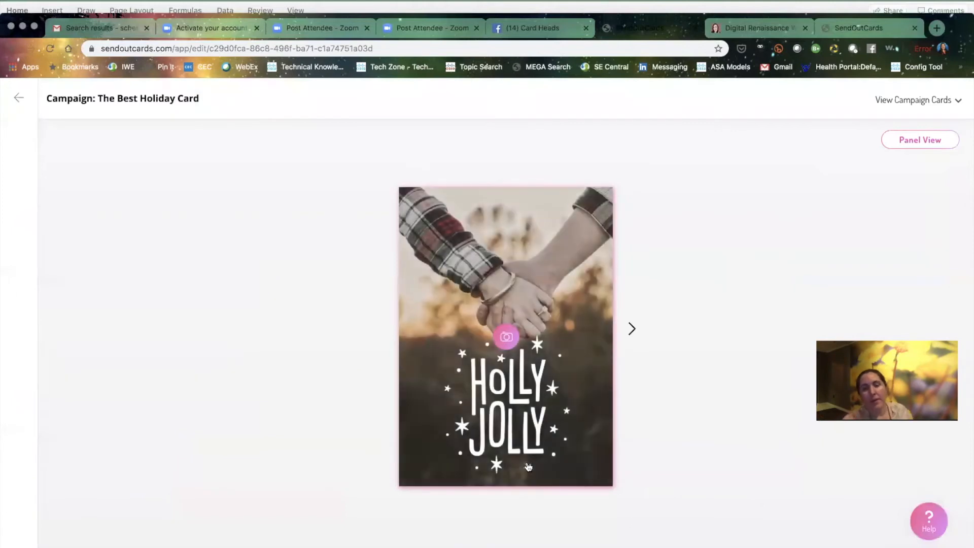
- Replace the card's front photo with the first saved portrait of the girl and enlarge it to fill more of the cover
click(507, 336)
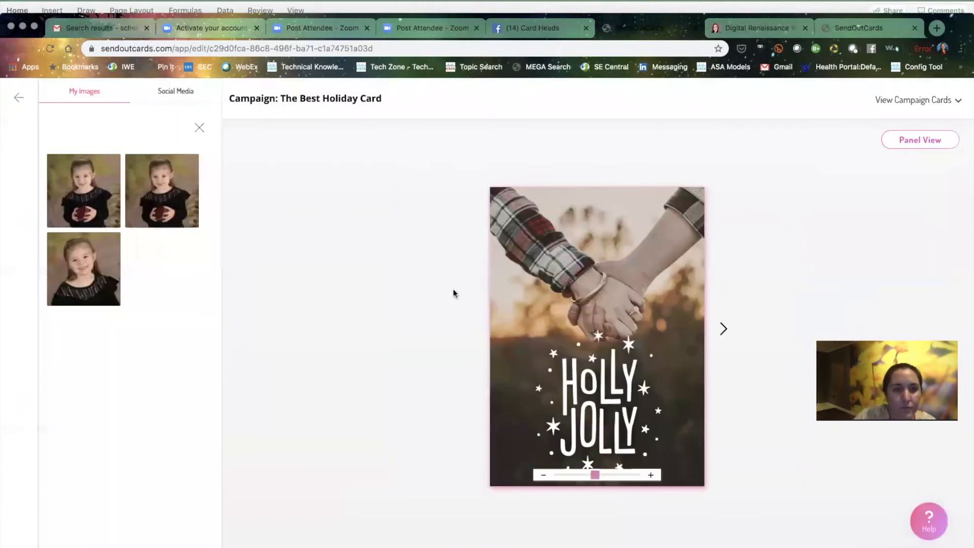
click(88, 217)
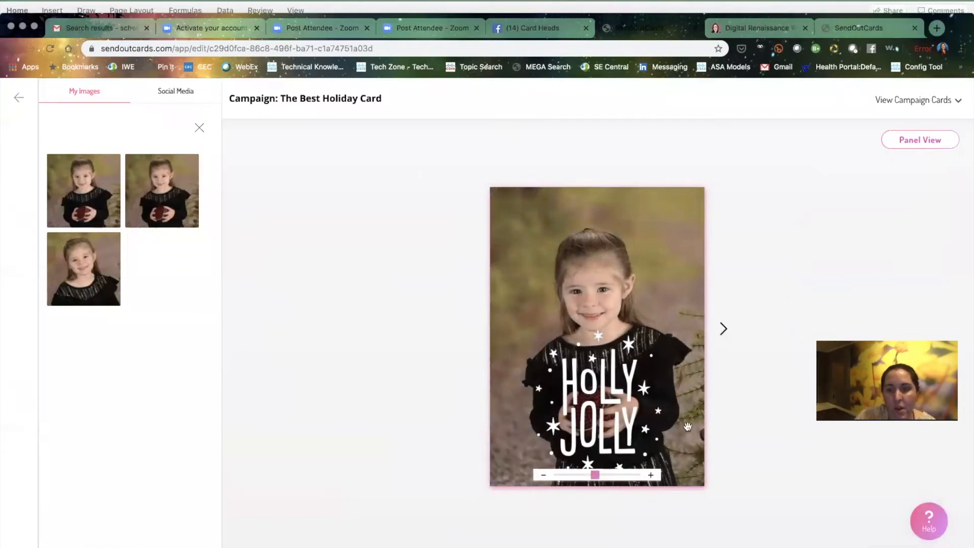
mouse_move(596, 476)
mouse_down()
mouse_move(583, 477)
mouse_move(681, 475)
mouse_move(610, 476)
mouse_up()
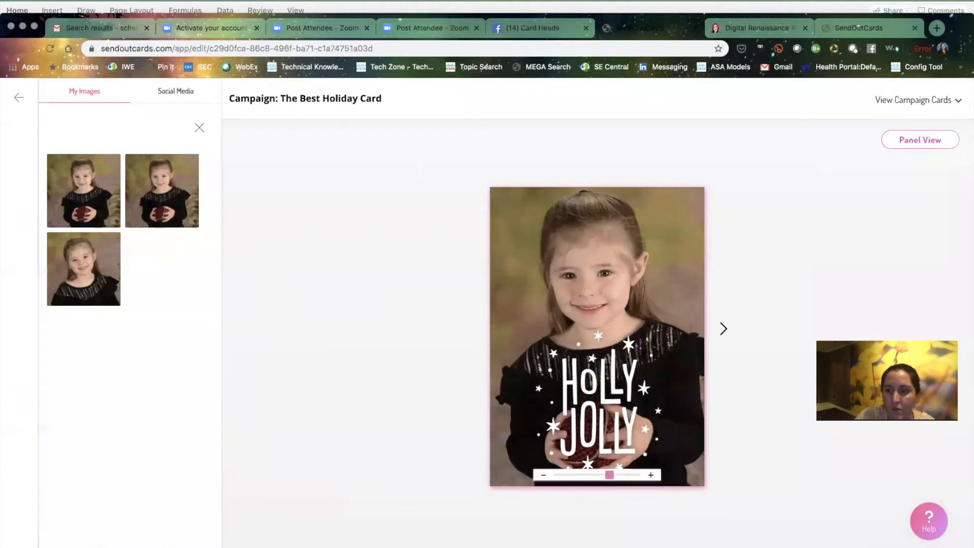
- Apply the layout with one large image above a text area to the inside left panel and fill it with the close-up portrait
click(725, 329)
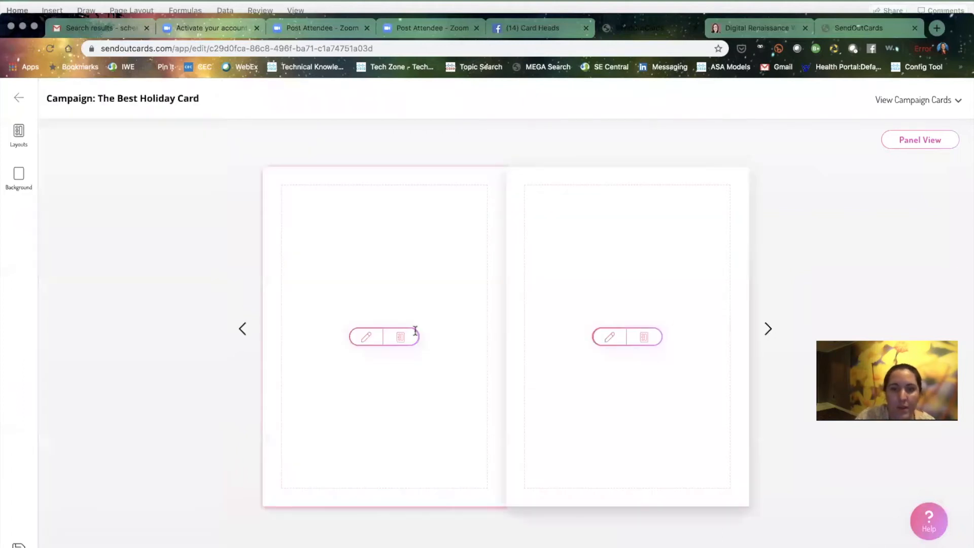
click(405, 338)
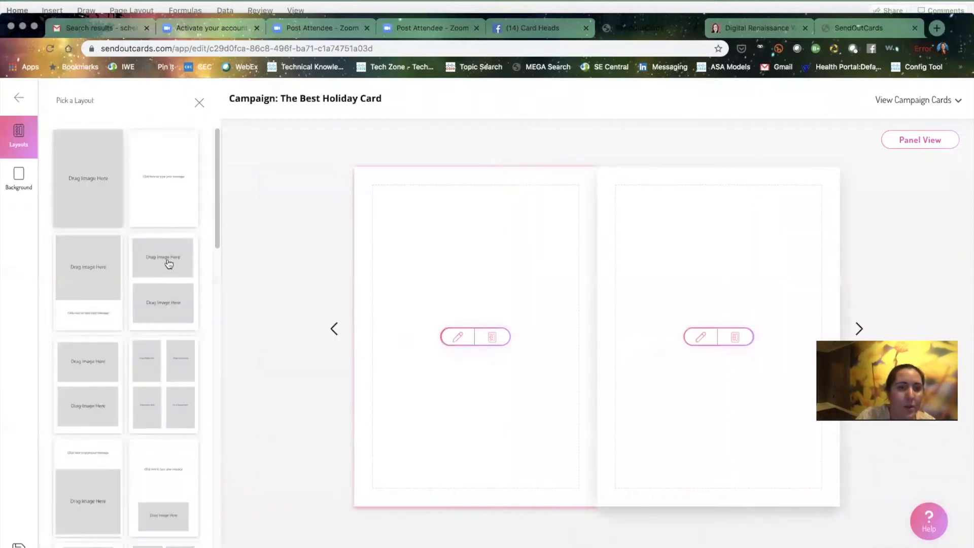
click(98, 268)
click(475, 288)
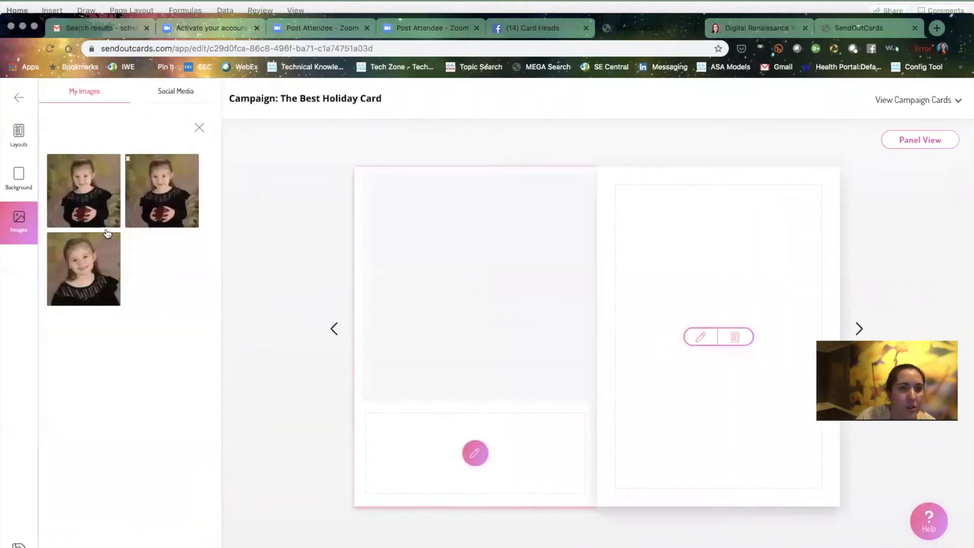
click(91, 283)
- Caption the inside left photo with the child's first name and 2019, and give that panel a green background
click(475, 453)
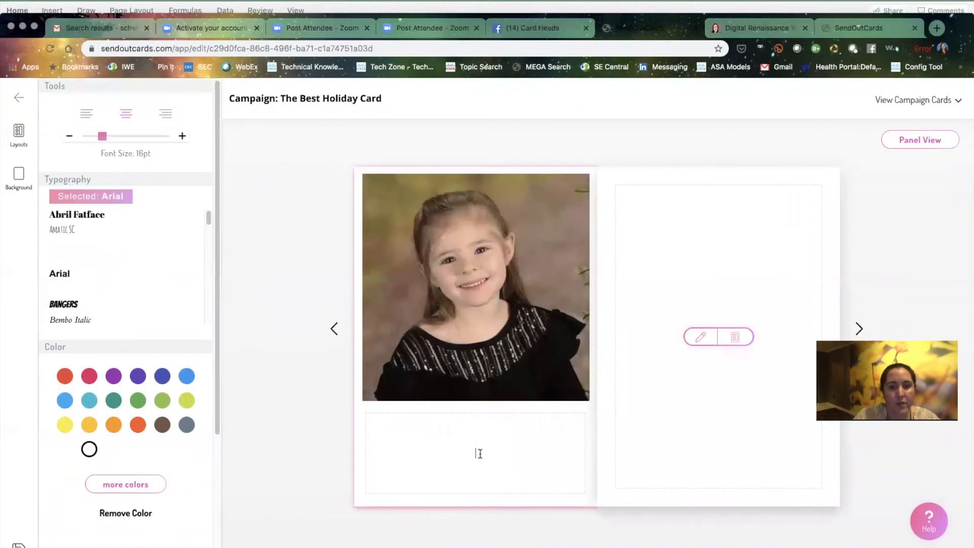
text(Norah 2019)
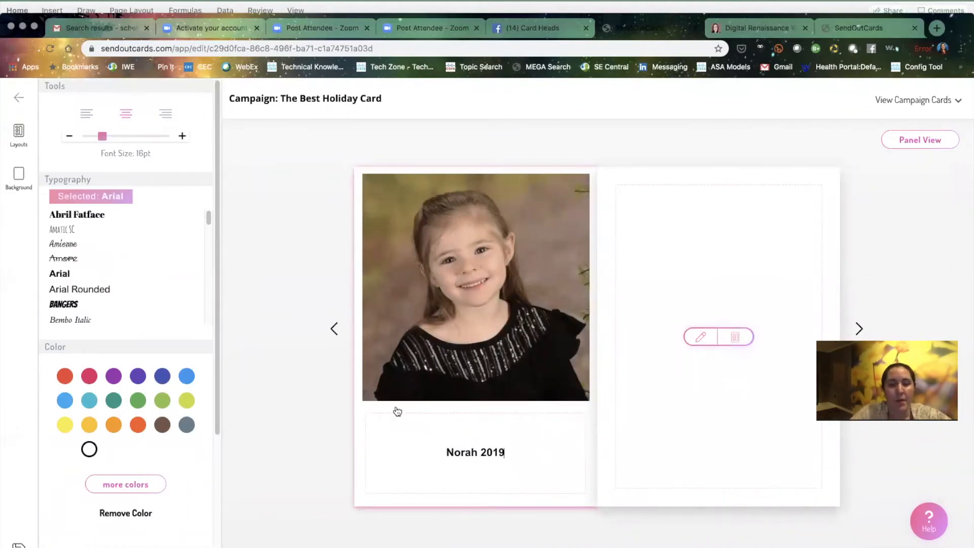
click(16, 170)
click(142, 159)
- Add the message "Happy Holidays" to the inside right panel
click(712, 336)
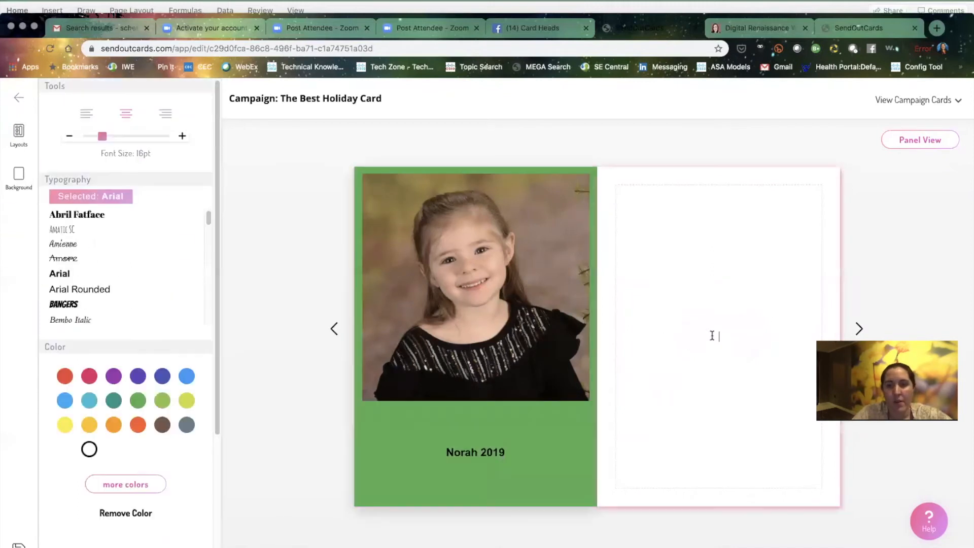
text(Happy Holidays)
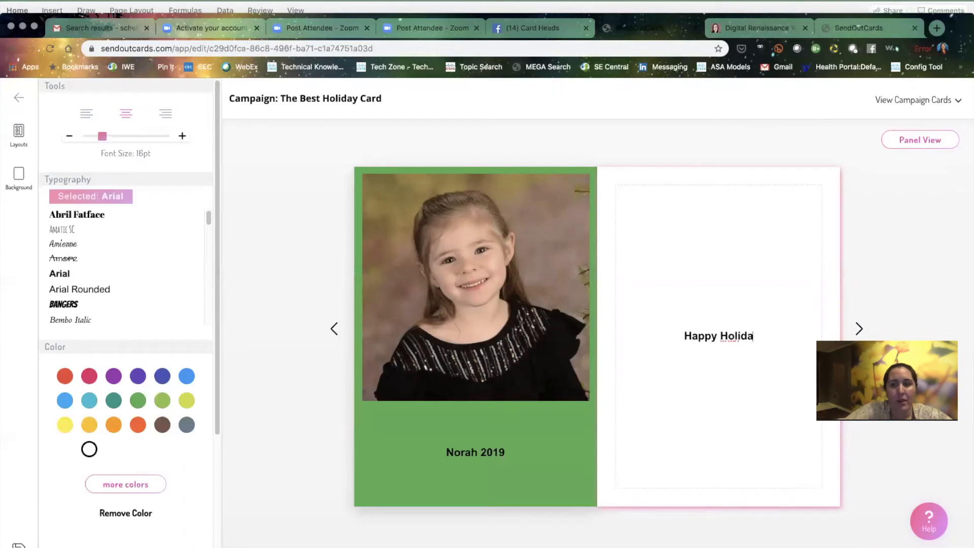
- Apply the back panel layout with one image below the addresses and fill it with the second saved portrait of the girl
click(859, 330)
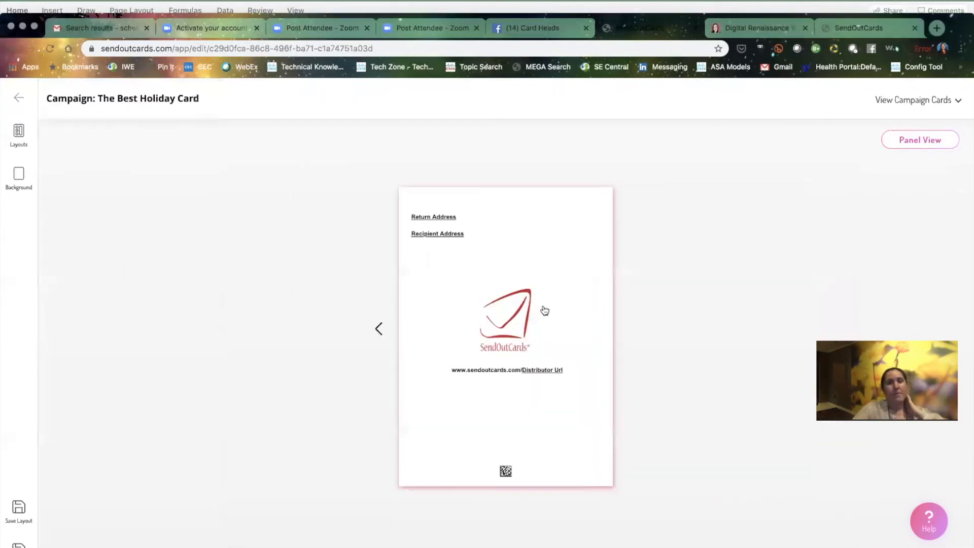
click(21, 139)
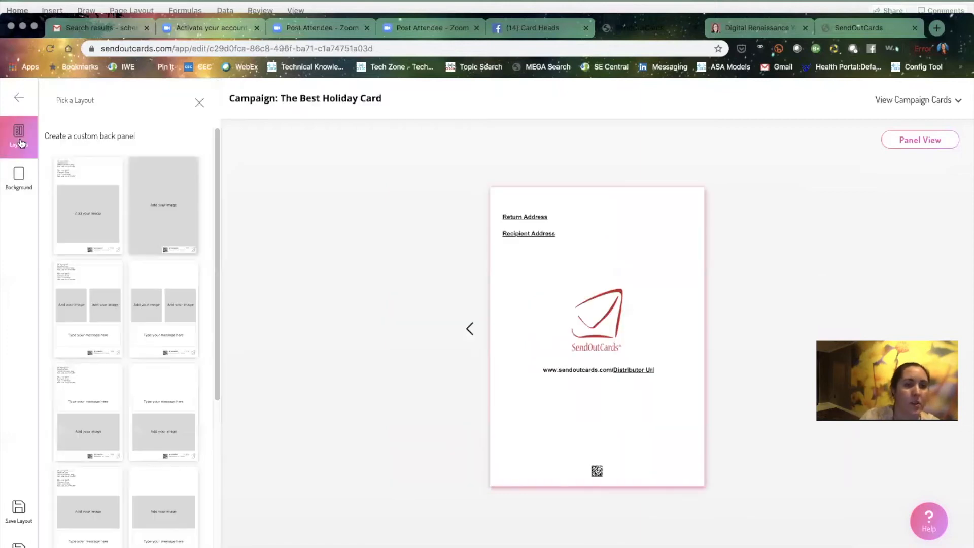
click(112, 220)
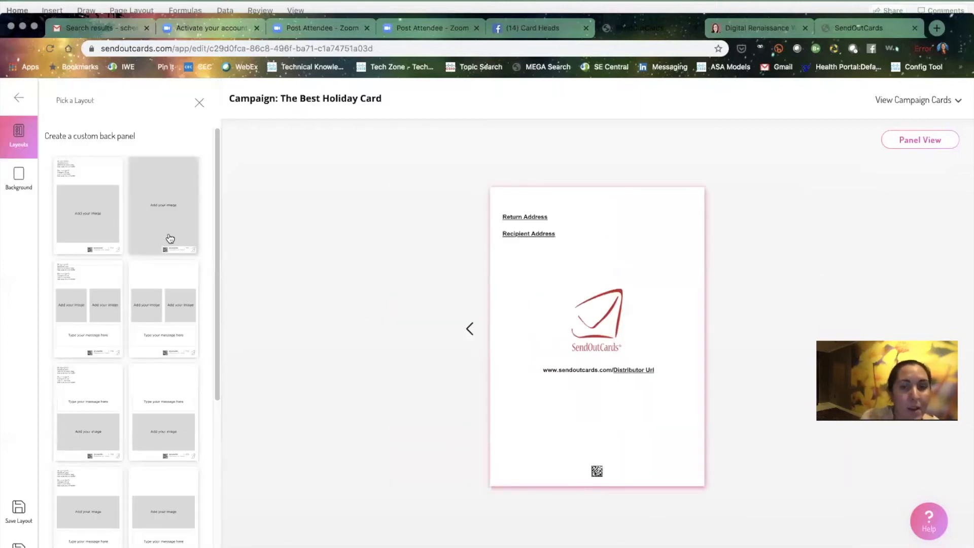
click(595, 361)
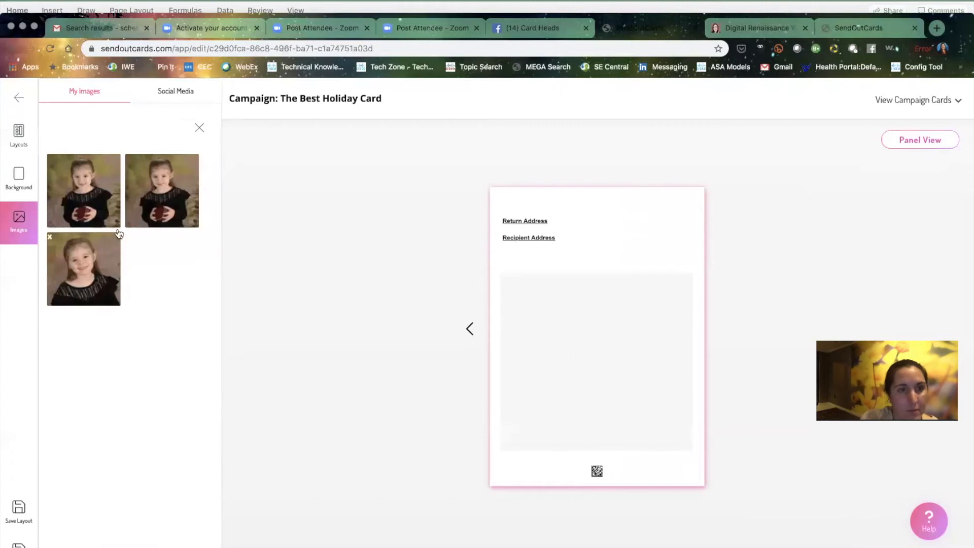
click(182, 179)
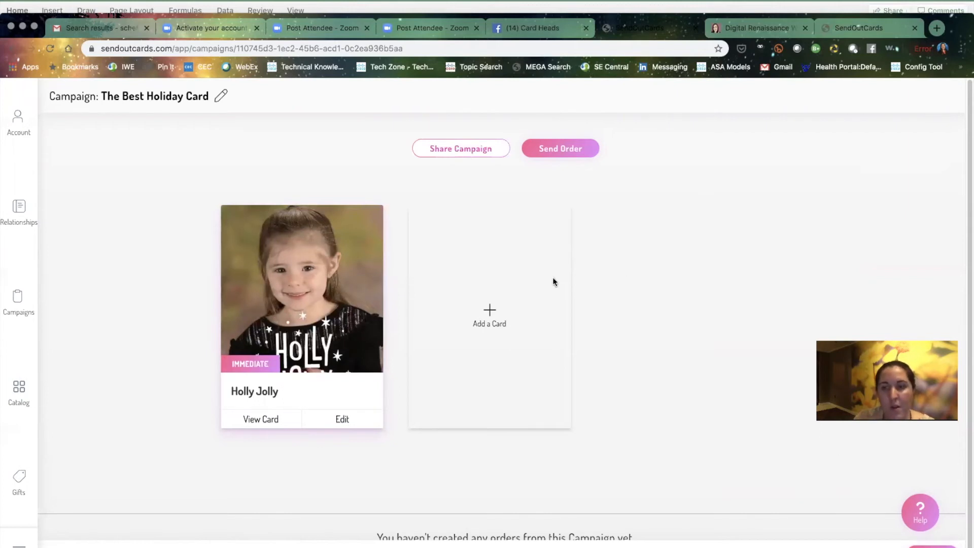
- Schedule the Holly Jolly card to send on the specific date December 13 and close the card settings
click(337, 419)
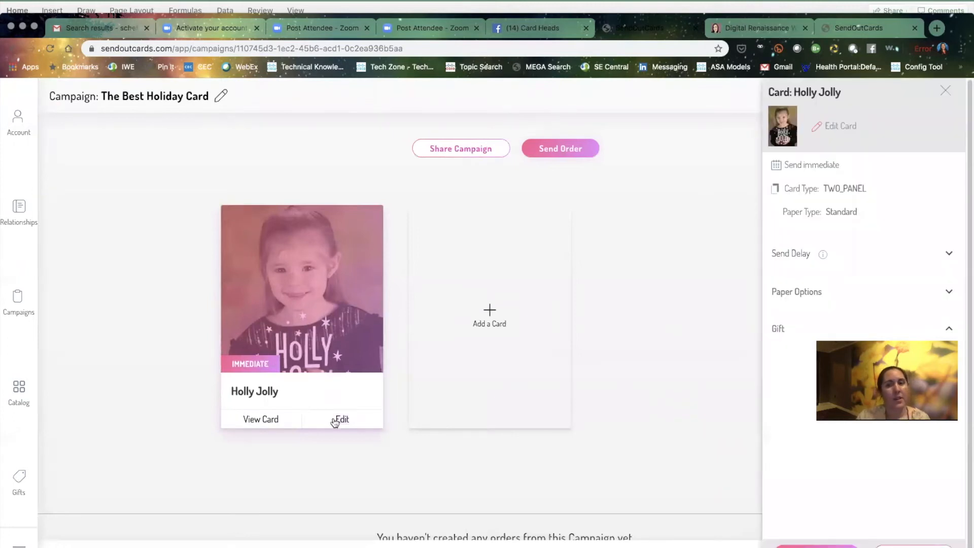
click(863, 256)
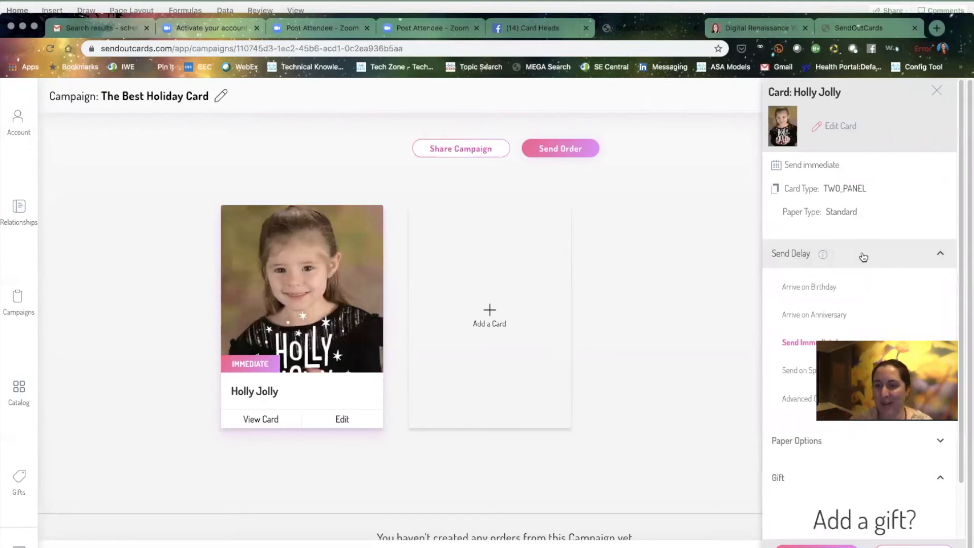
click(809, 370)
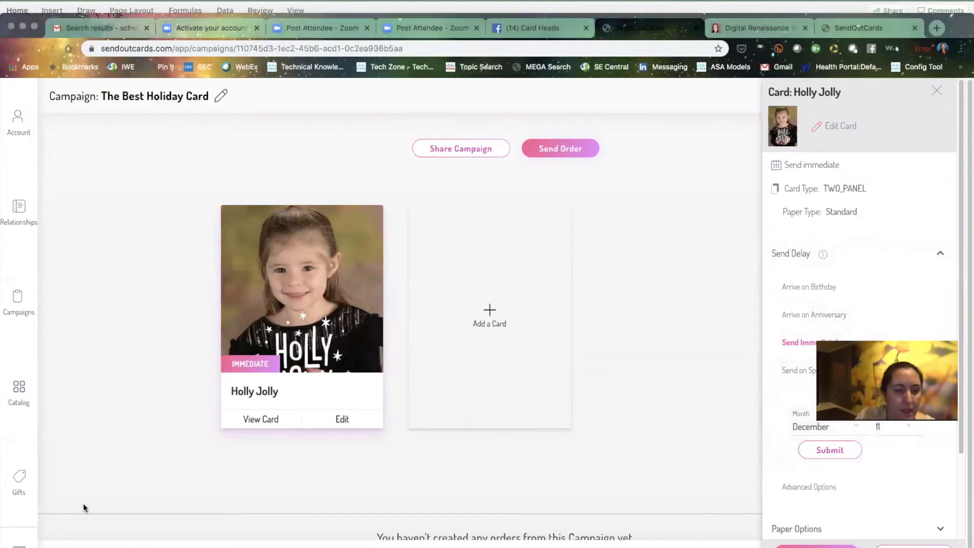
click(892, 427)
click(891, 472)
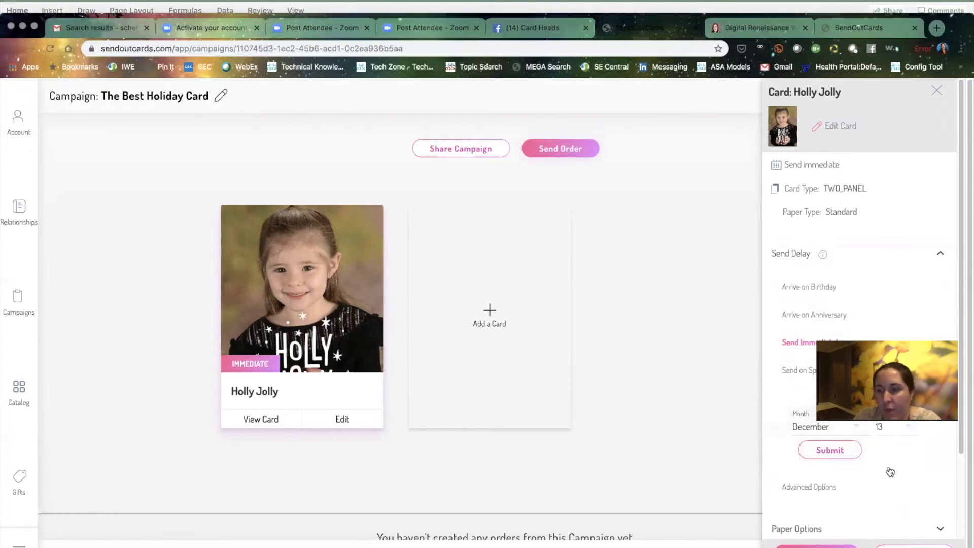
click(840, 449)
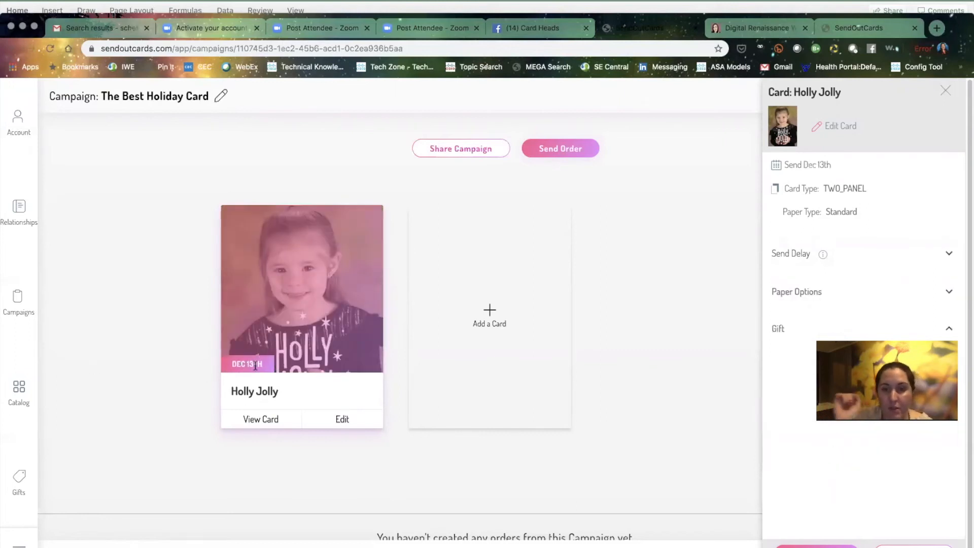
click(948, 91)
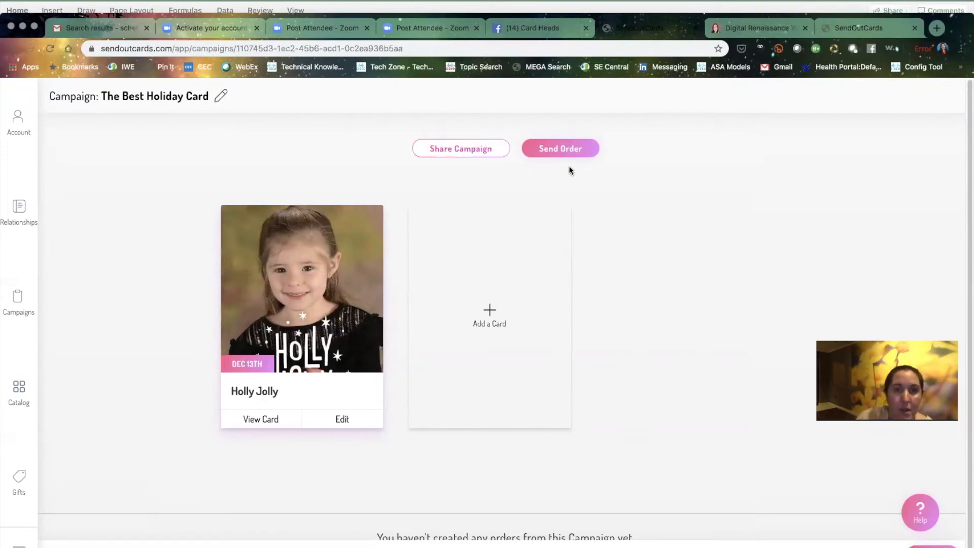
- Create a send order from the campaign with all of its cards selected
click(569, 151)
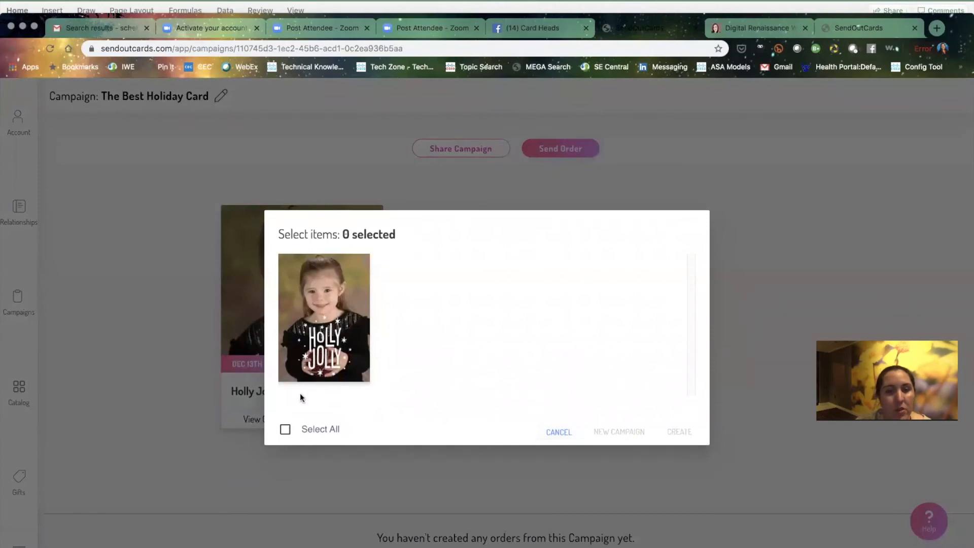
click(286, 430)
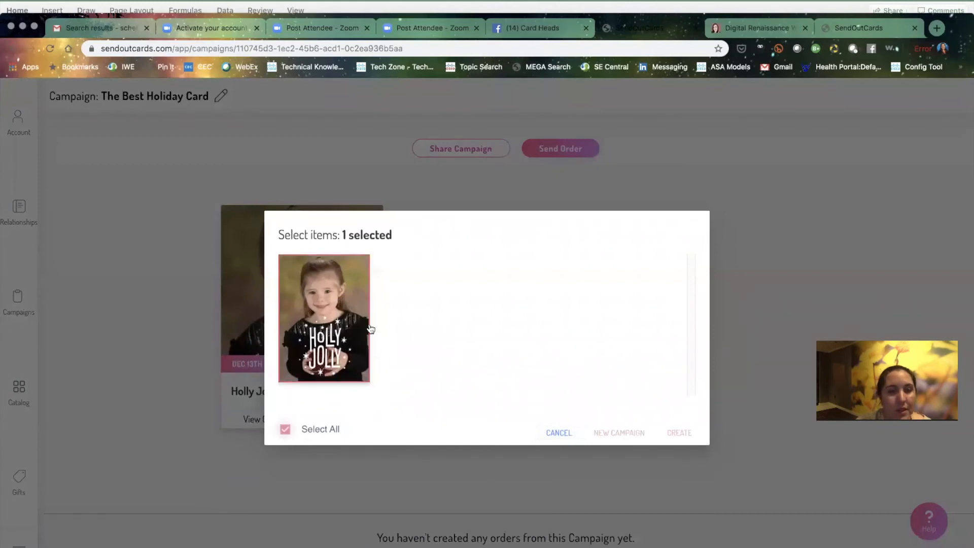
click(679, 433)
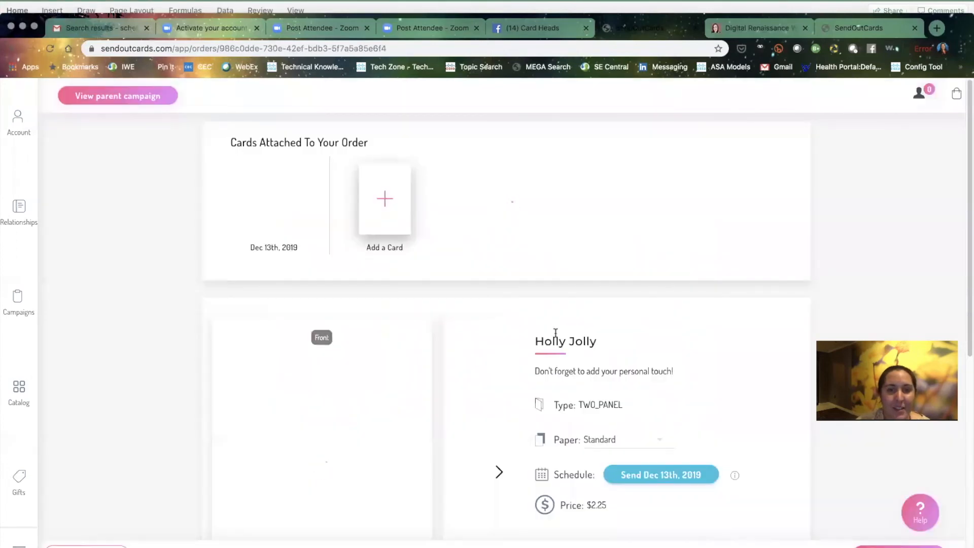
- Review the Holly Jolly card in the order from the front through both inside panels to the back
scroll(498, 374, down, 1)
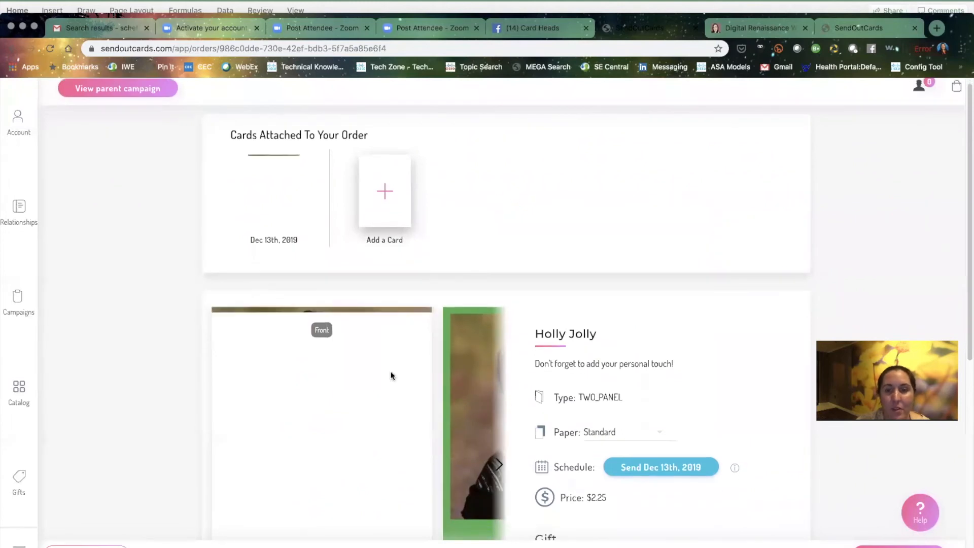
scroll(381, 390, down, 3)
click(501, 333)
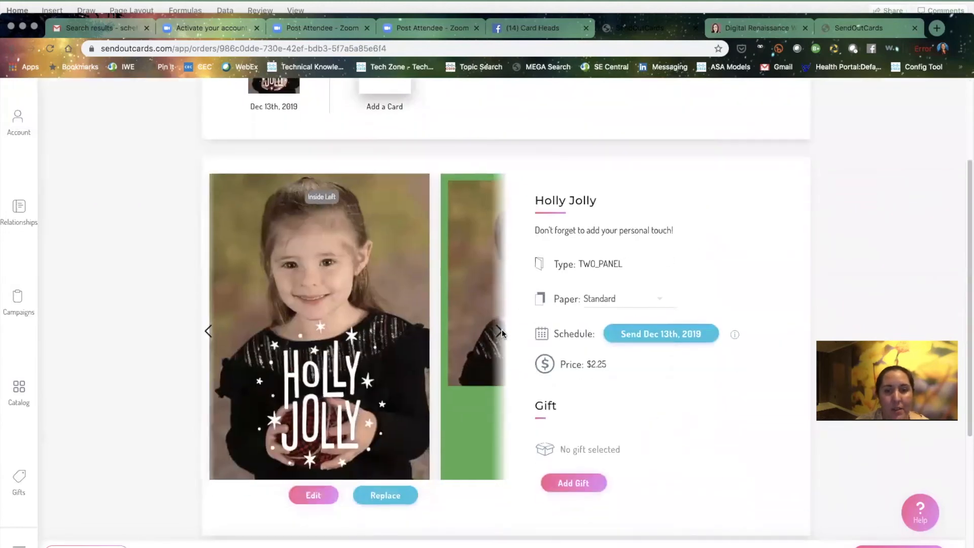
click(501, 332)
click(501, 331)
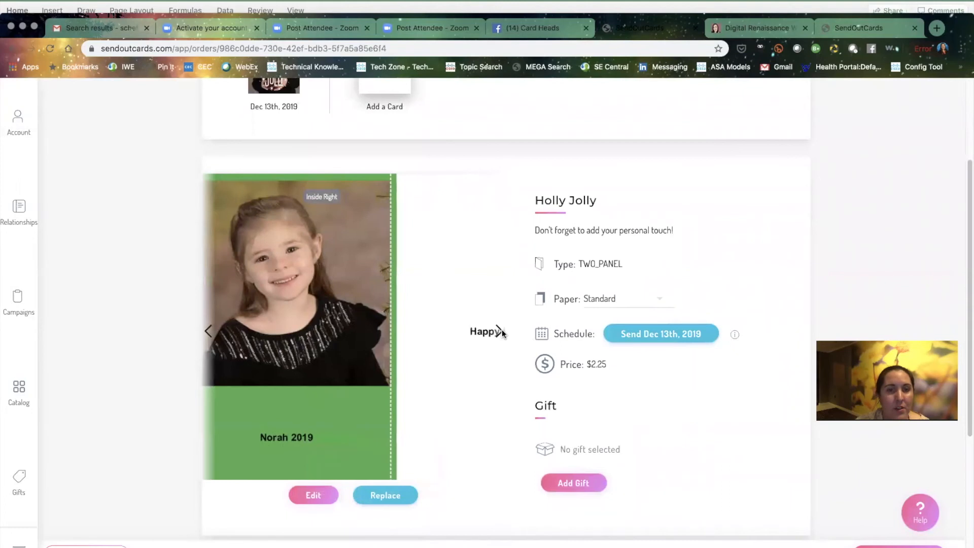
click(502, 331)
- Add the Holiday group as the order's recipients after checking the individual contacts and the group's members
scroll(502, 330, down, 1)
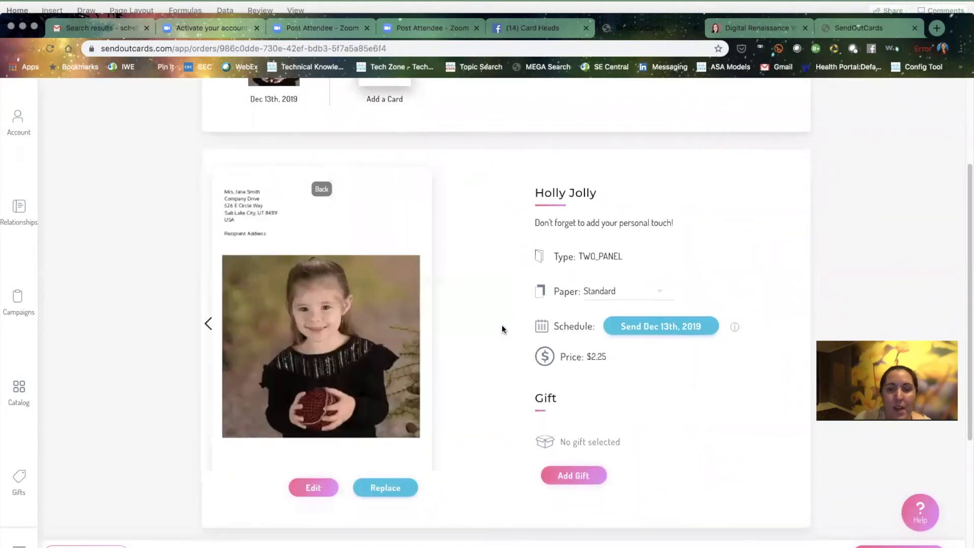
scroll(502, 329, down, 5)
click(623, 454)
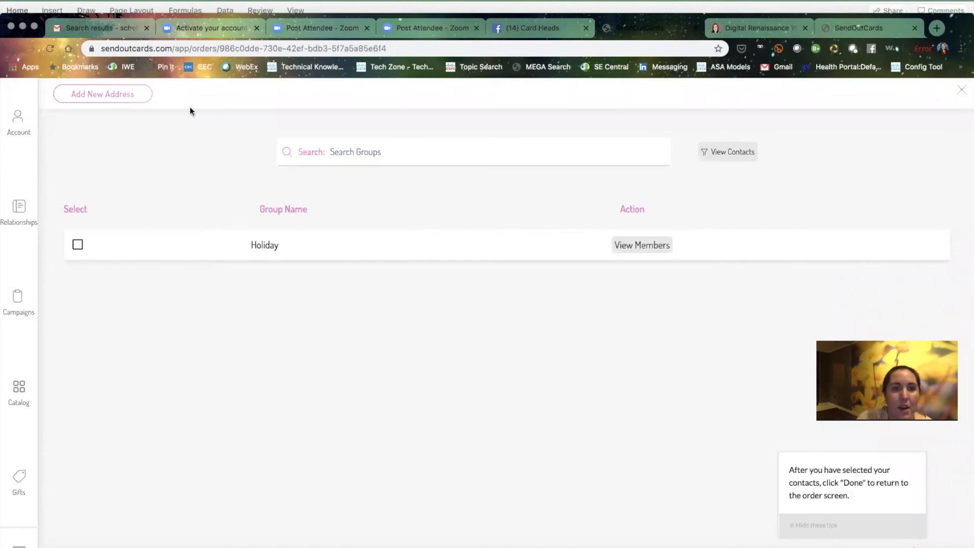
click(739, 153)
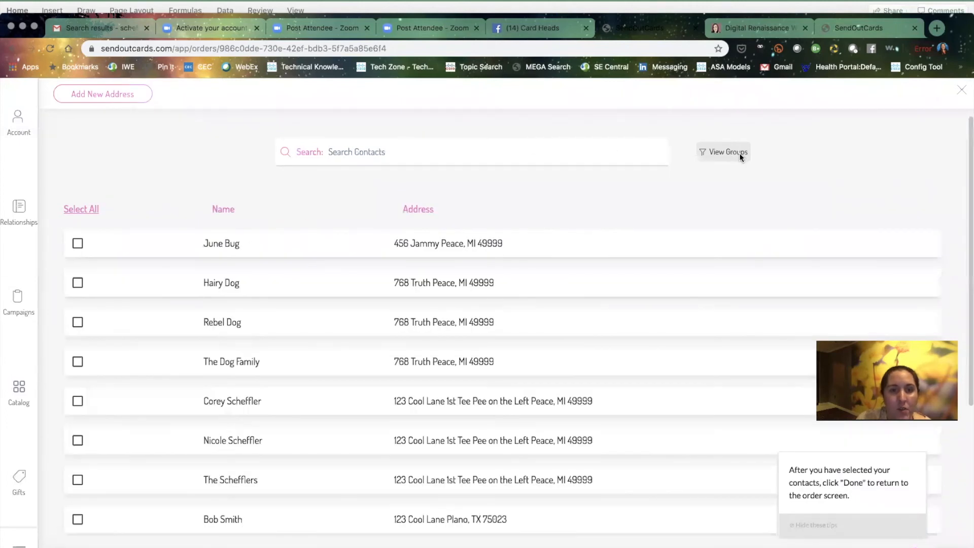
click(739, 153)
click(629, 246)
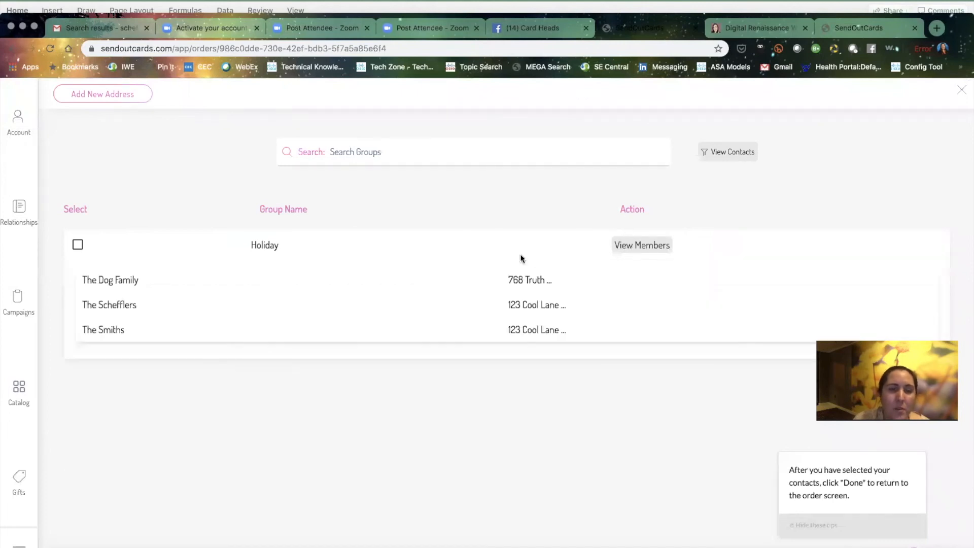
click(78, 244)
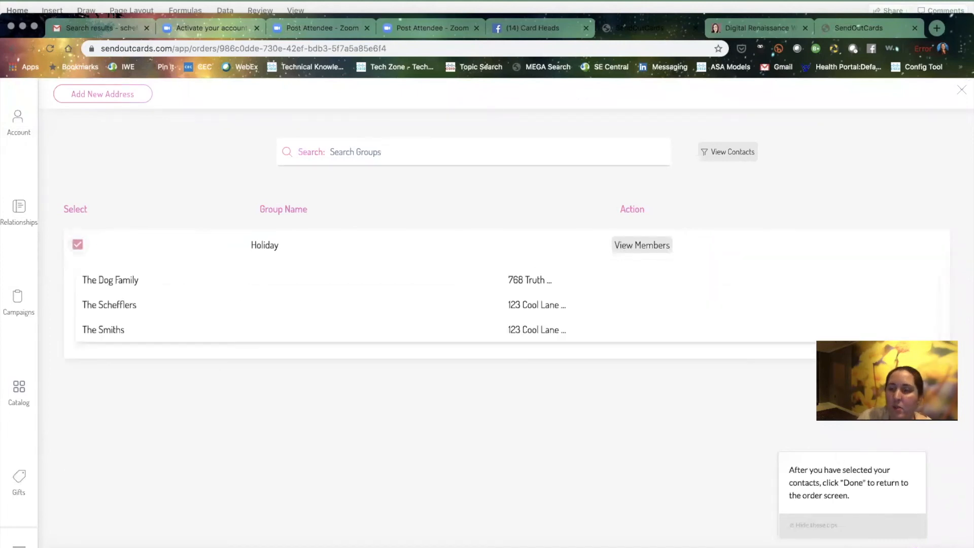
click(921, 547)
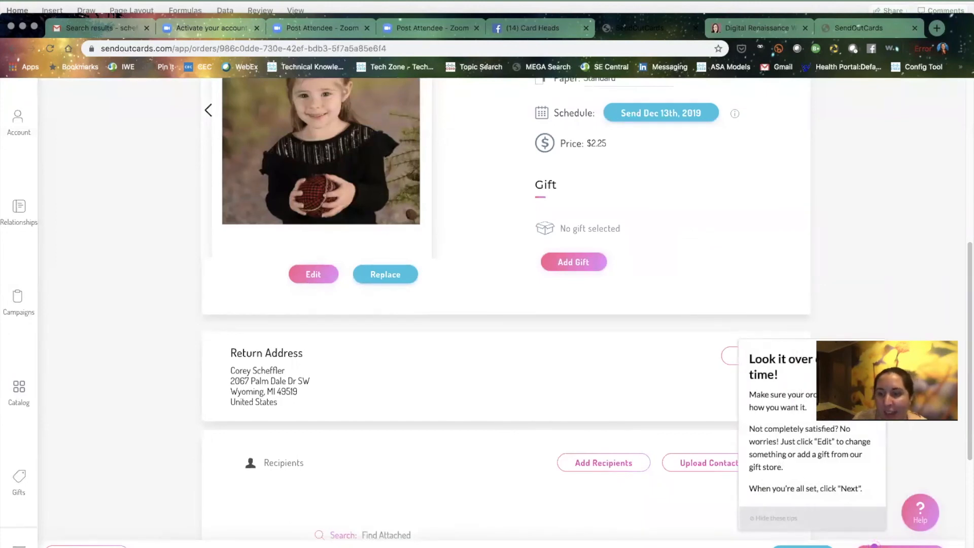
- Edit the first recipient so the first name reads "The" and the last name is the plural family surname, and save the contact
scroll(687, 387, down, 5)
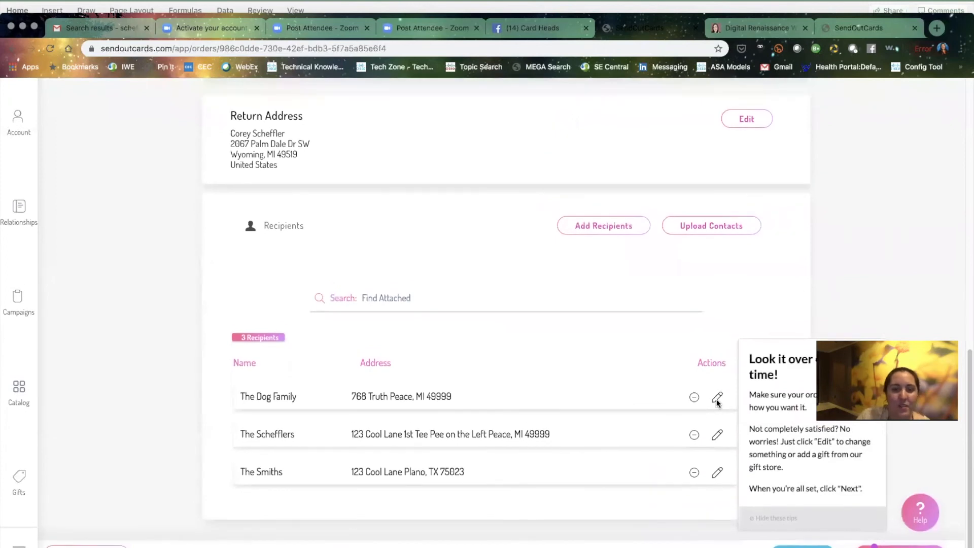
click(717, 397)
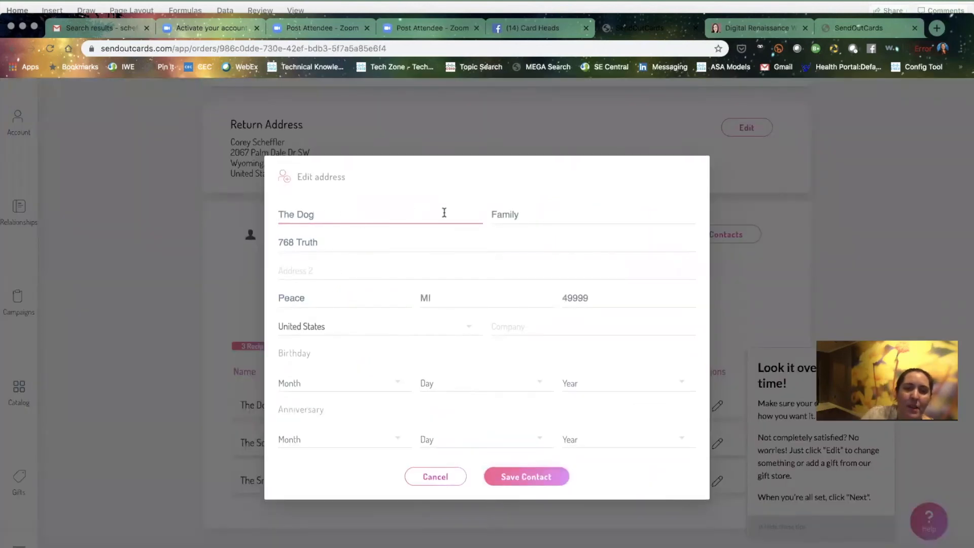
drag(517, 214, 480, 213)
text(DOg)
key(BackSpace)
text(gs)
click(330, 213)
key(BackSpace)
key(BackSpace)
key(BackSpace)
key(BackSpace)
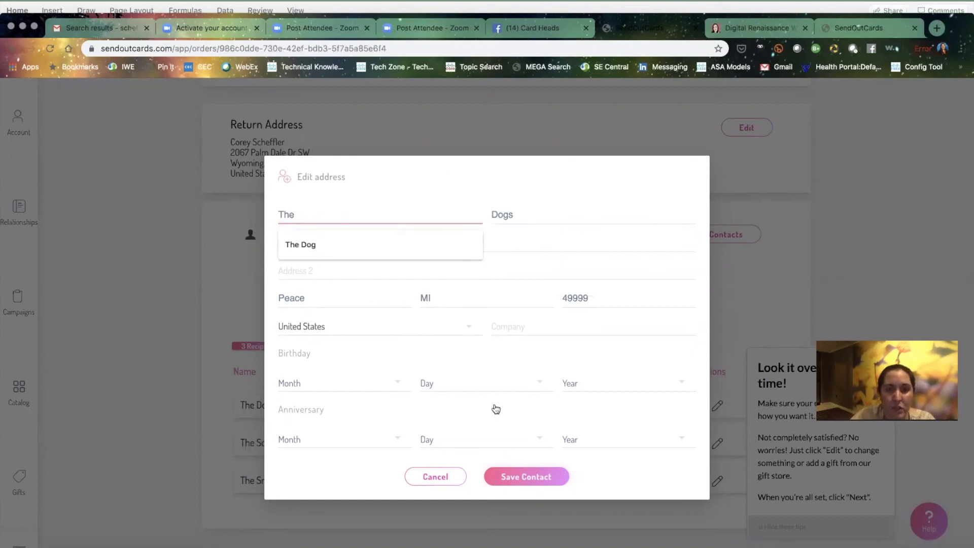
click(529, 477)
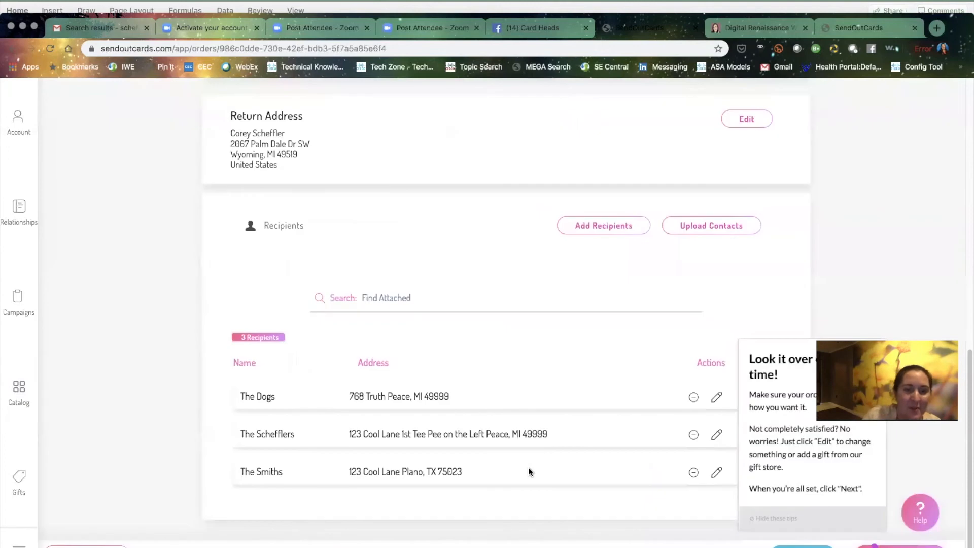
- Open the order's checkout and compare its card price with the Enhanced plan's single-card and group-send rates on the pricing page
click(900, 547)
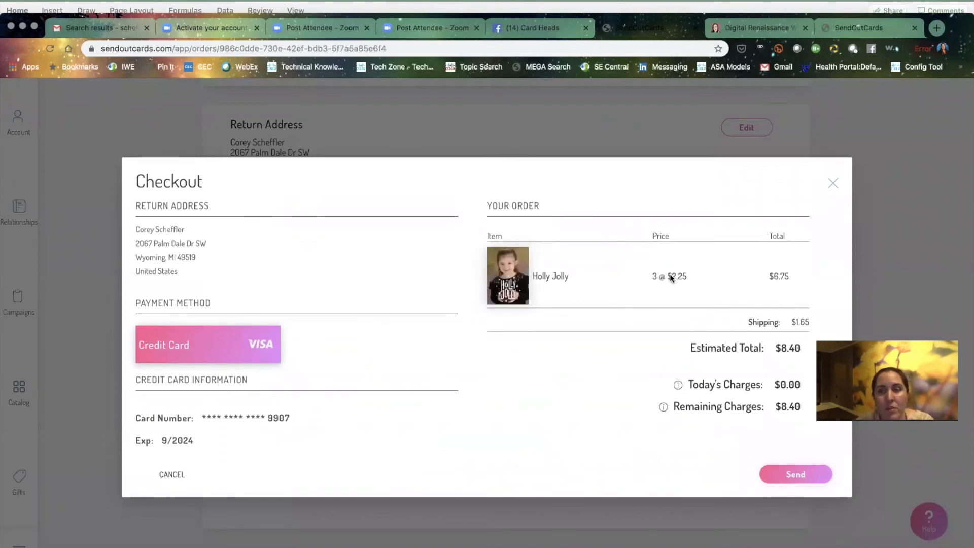
middle_click(869, 29)
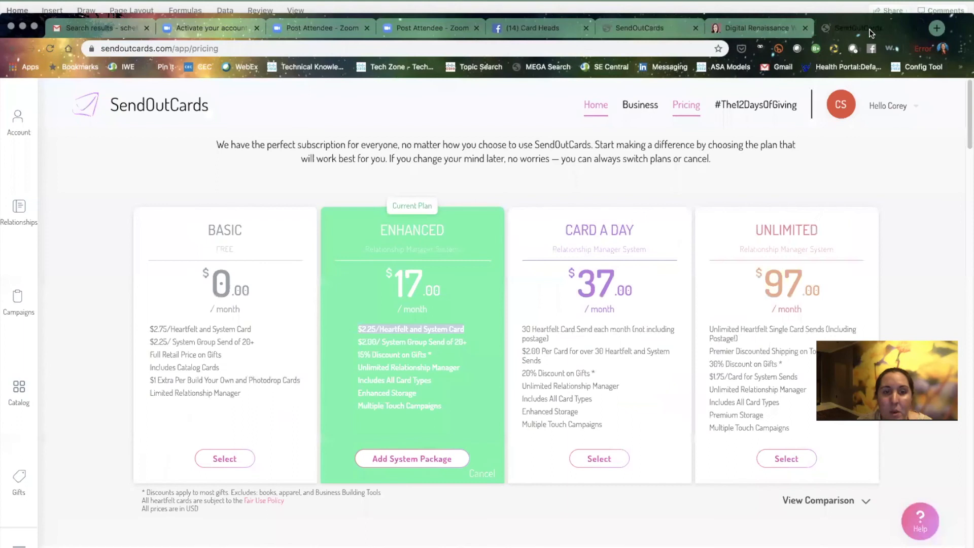
triple_click(443, 330)
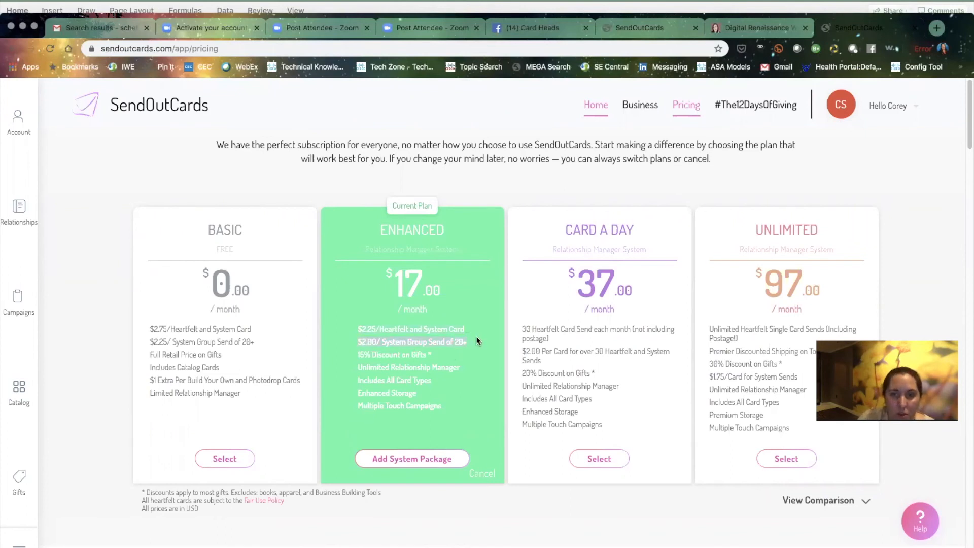
middle_click(672, 23)
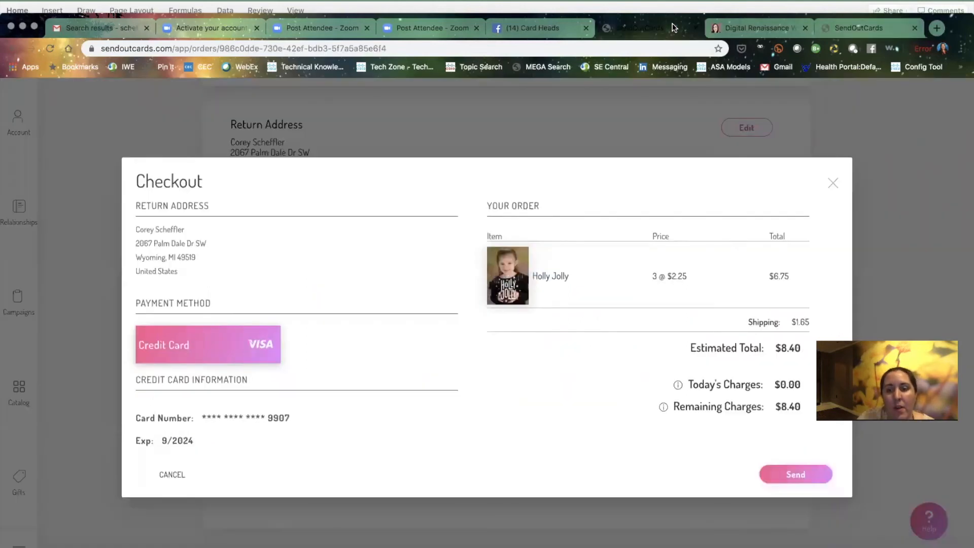
- Review the shipping cost and remaining charges in the checkout summary, and close the checkout without sending the order
drag(745, 318, 831, 322)
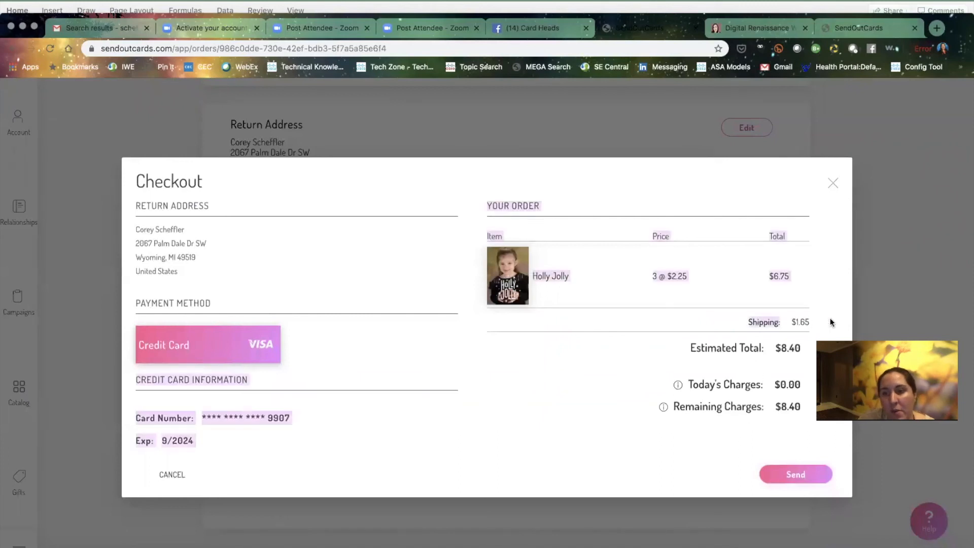
click(786, 336)
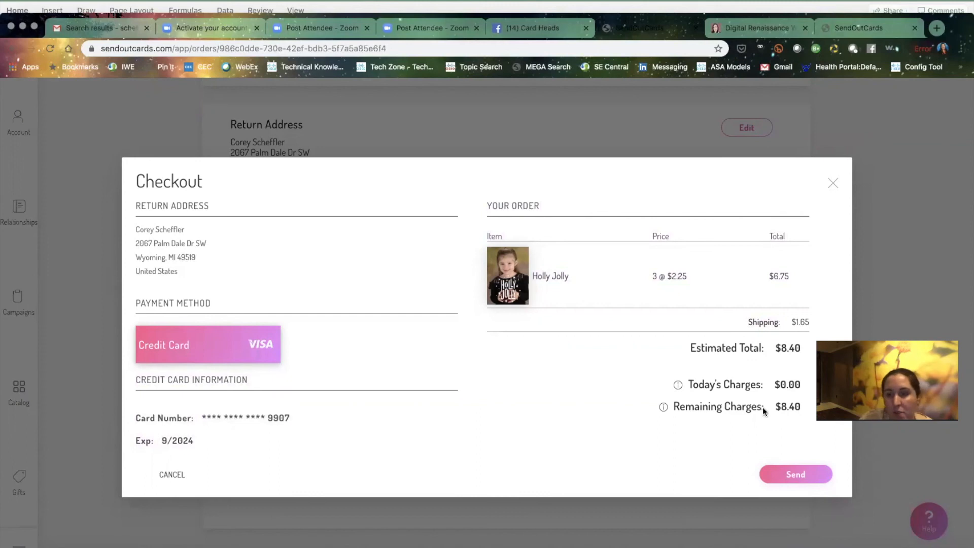
drag(796, 411, 648, 412)
click(700, 402)
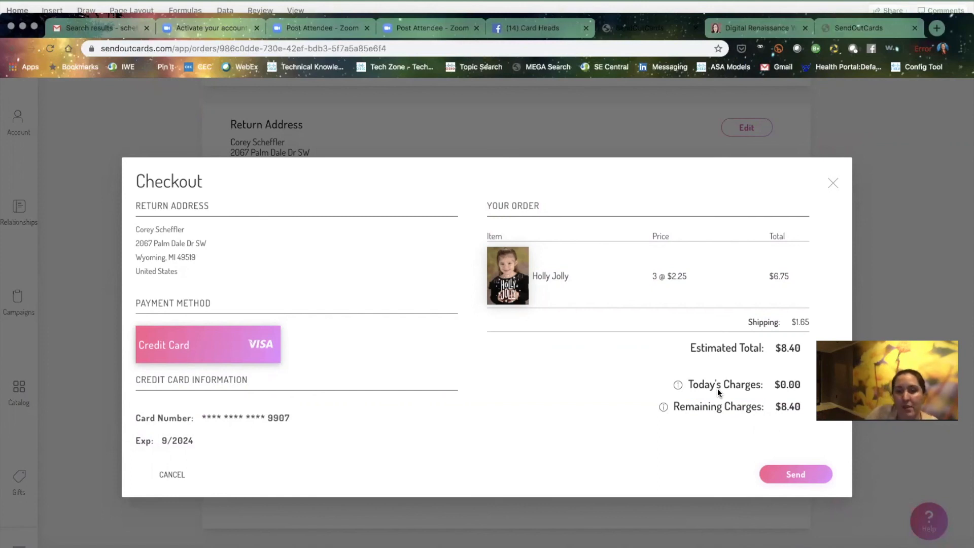
click(833, 183)
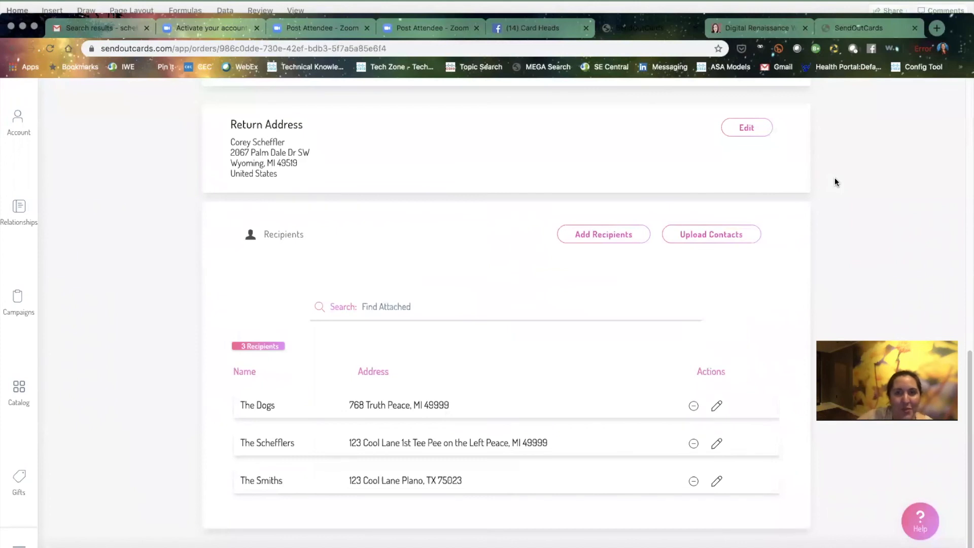
- Open the Resource Center by way of the account page and look through its featured, product and tool resources
scroll(705, 189, up, 10)
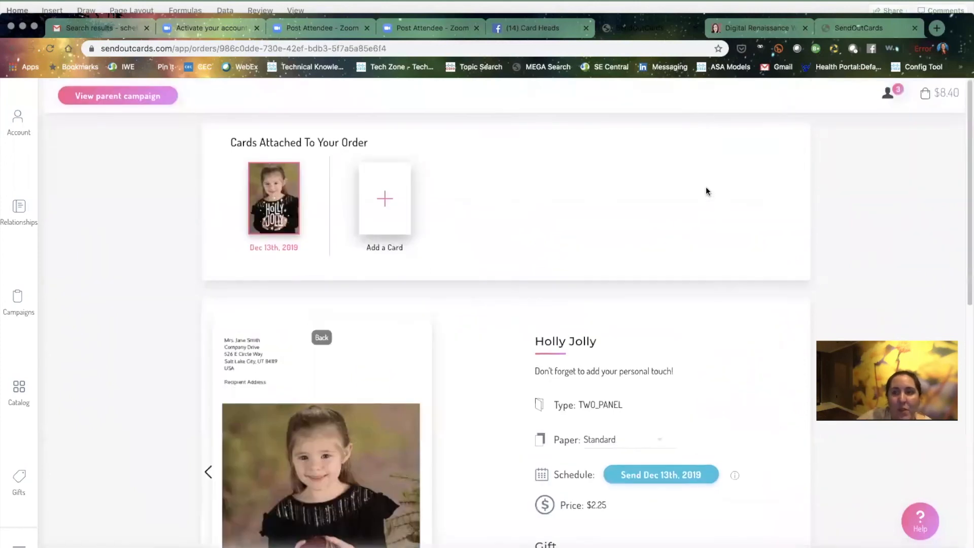
click(18, 124)
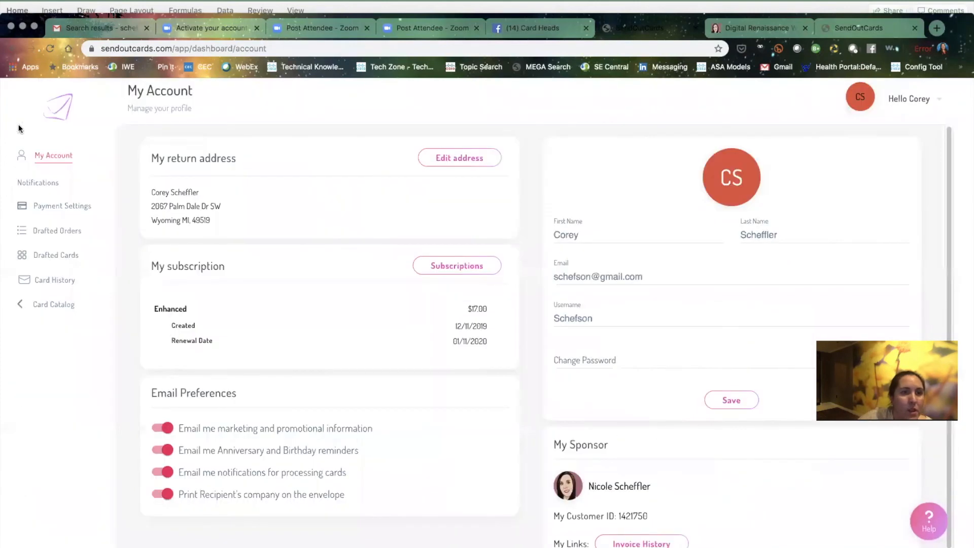
click(907, 102)
click(904, 107)
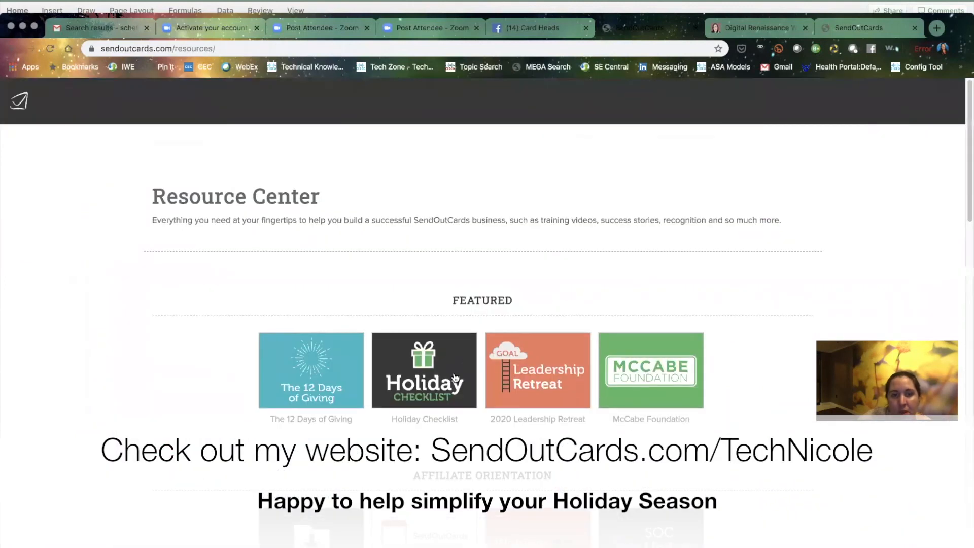
scroll(455, 376, down, 10)
scroll(455, 373, down, 10)
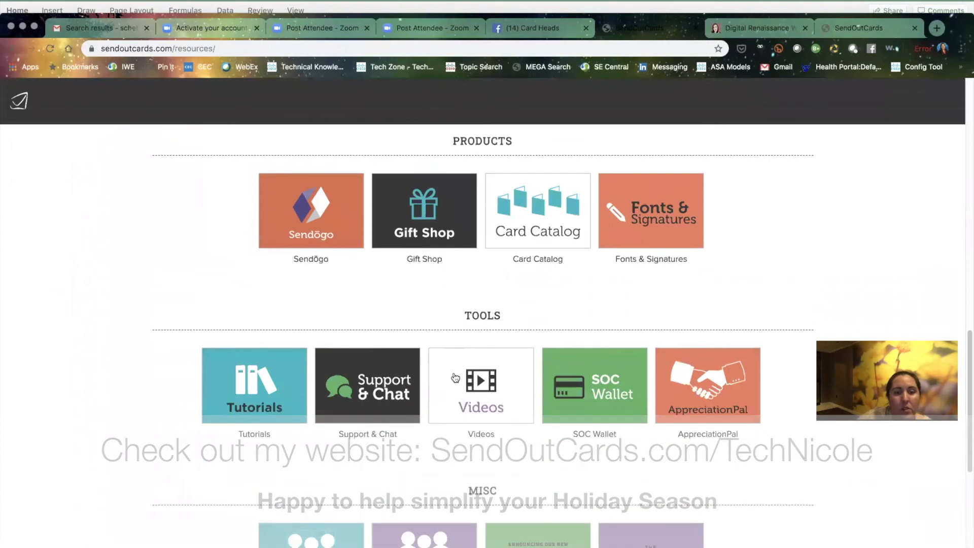
- Open the Tutorials resource and look through the list of how-to videos on cards, contacts and campaigns
click(273, 330)
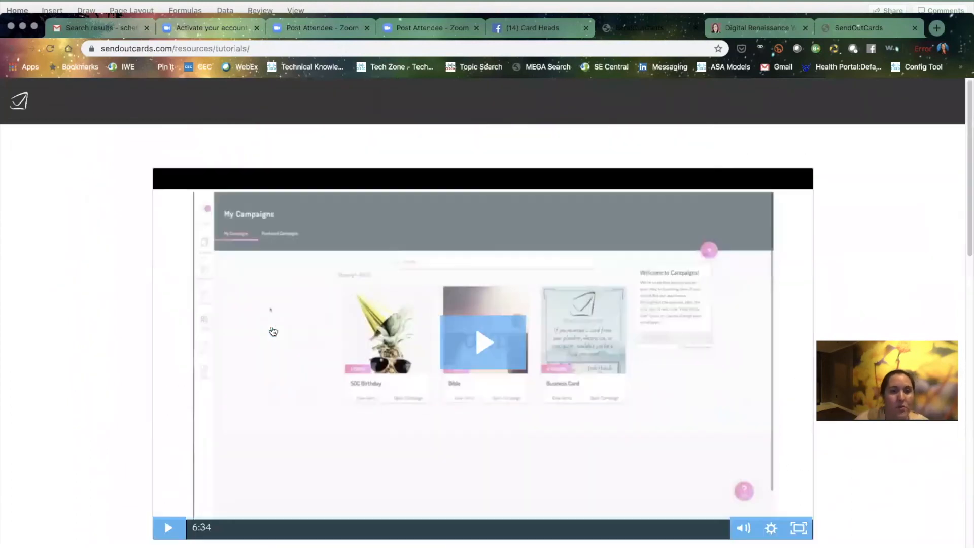
scroll(272, 332, down, 2)
scroll(273, 331, down, 9)
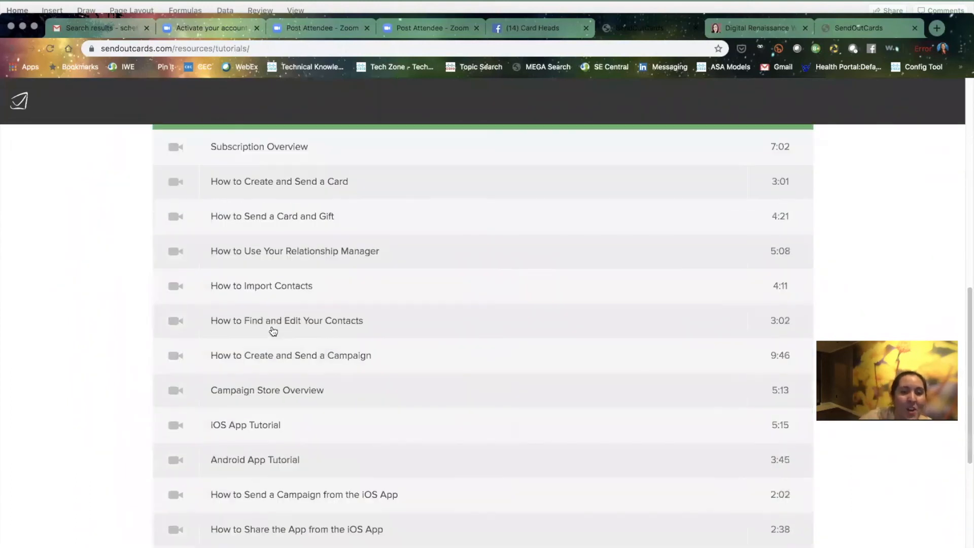
scroll(273, 331, up, 2)
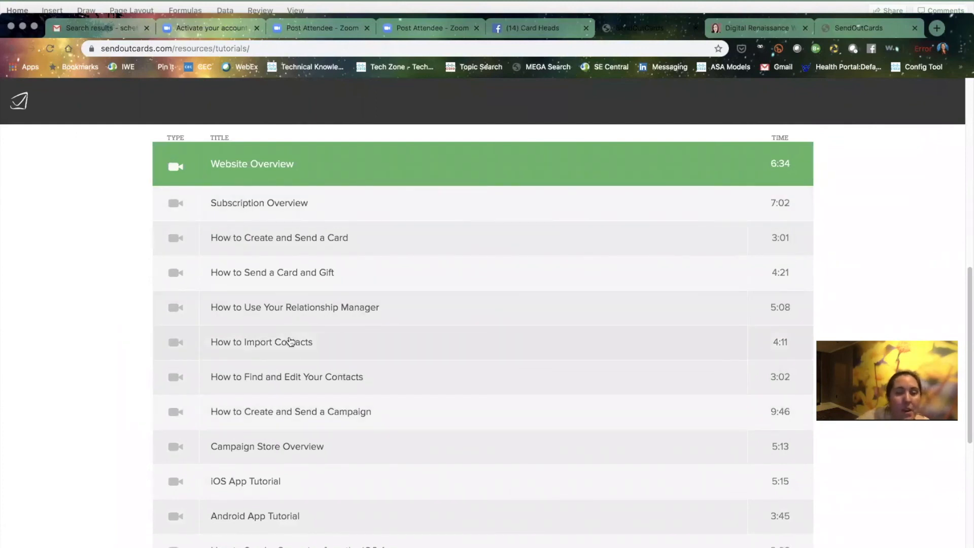
- Switch to the digissancewoman.com site to view its contact form and social links, and return to the SendOutCards pricing page
click(753, 30)
scroll(544, 283, up, 3)
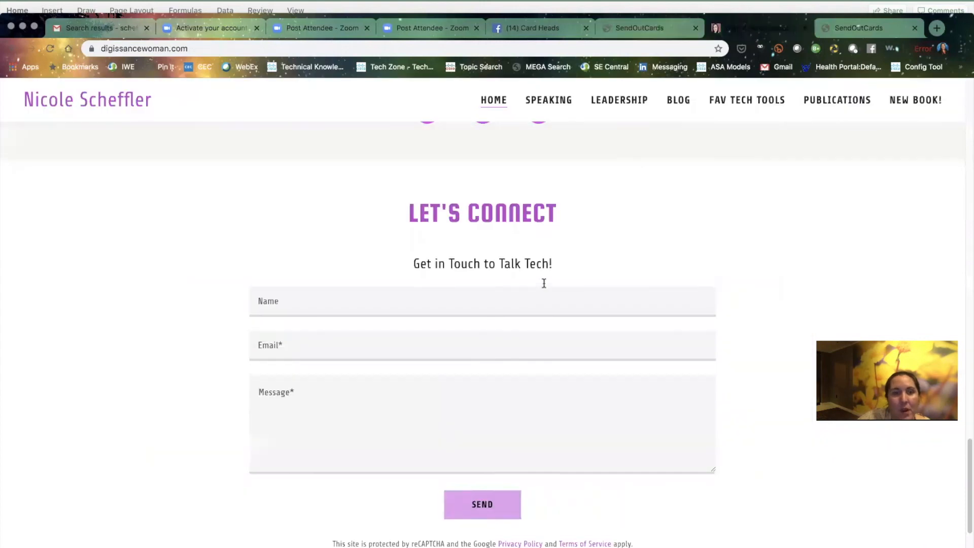
scroll(544, 283, down, 2)
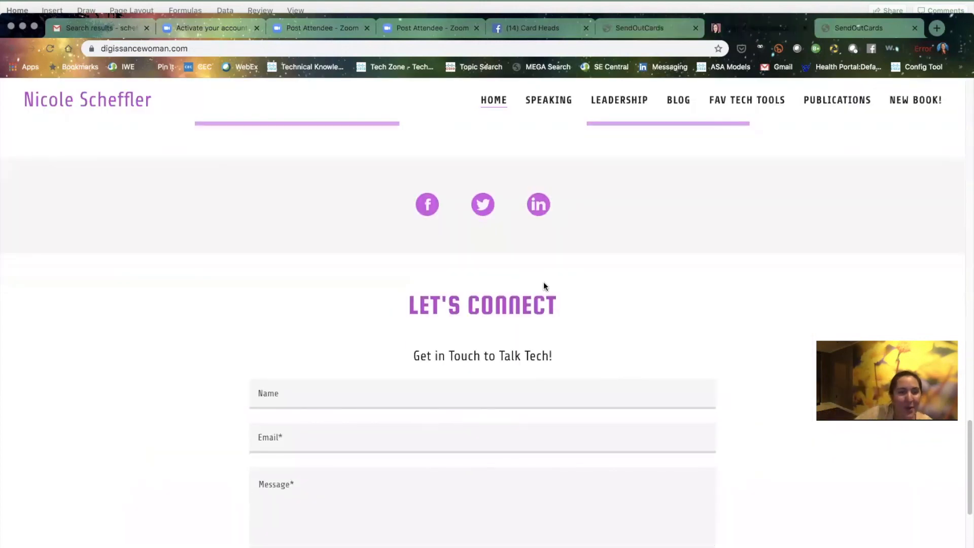
scroll(543, 283, down, 2)
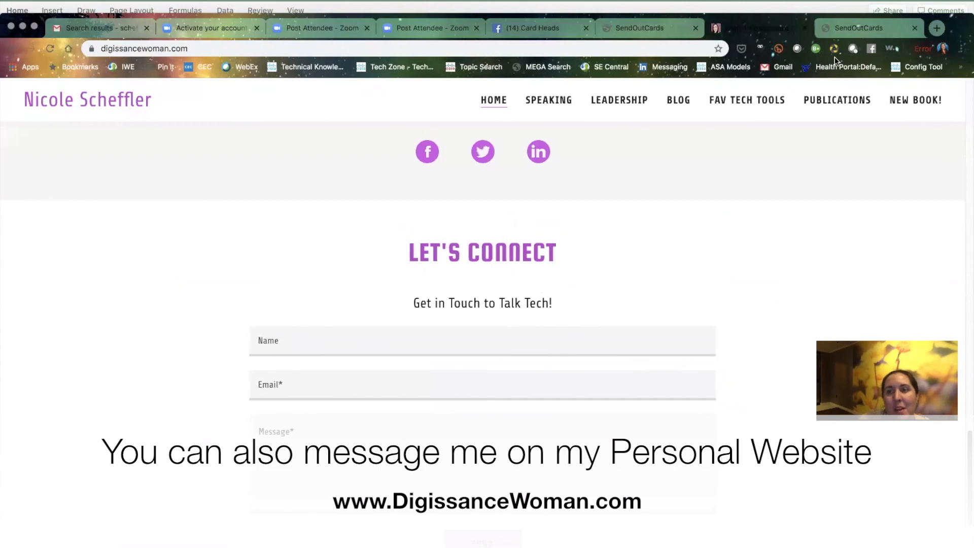
click(856, 32)
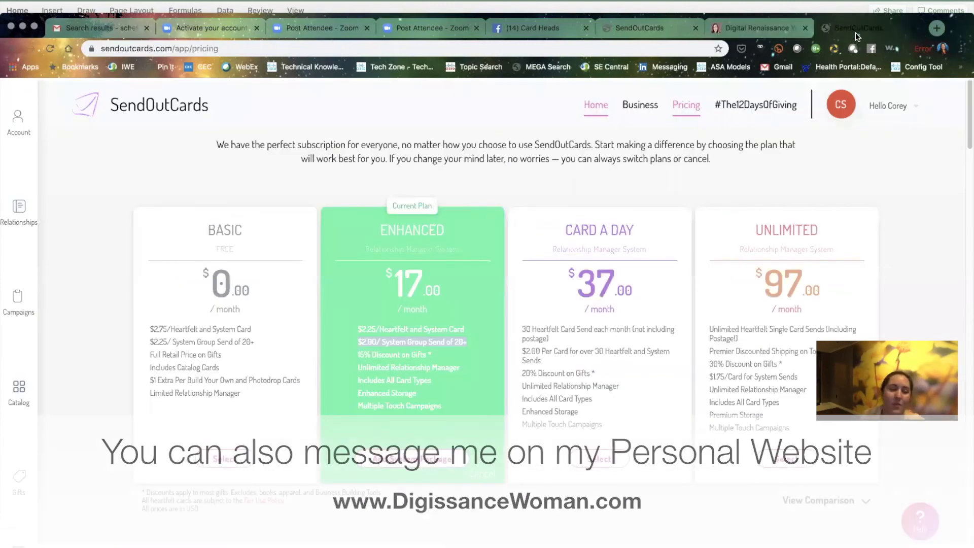